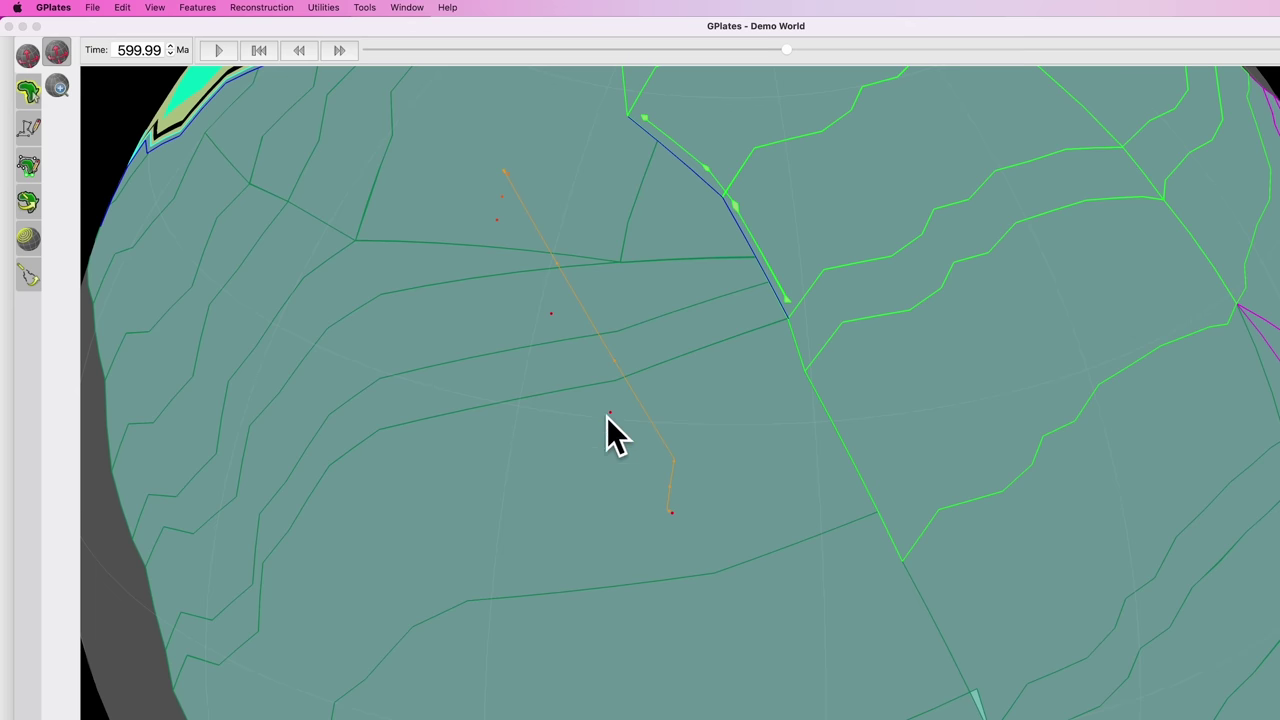
Set the reconstruction time to 660 Ma, then animate and pause at 599 Ma.
left_click(156, 50)
double_click(156, 50)
type("660")
key("Return")
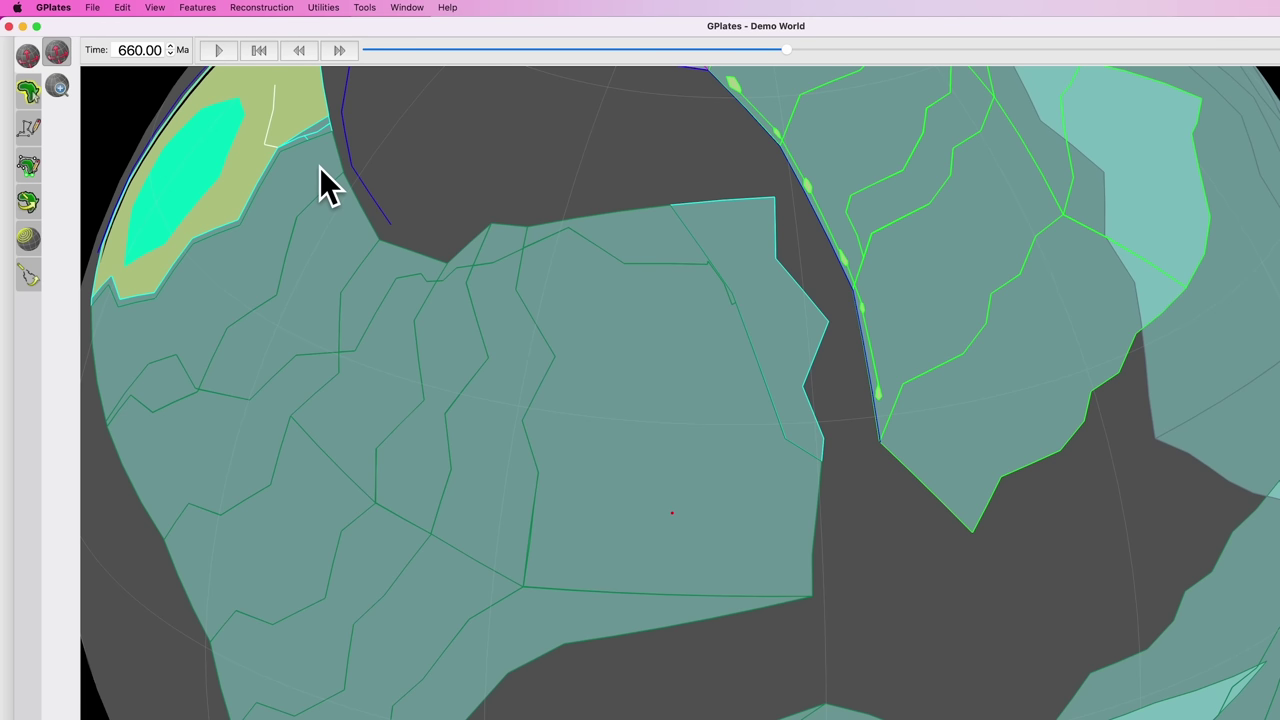
left_click(210, 45)
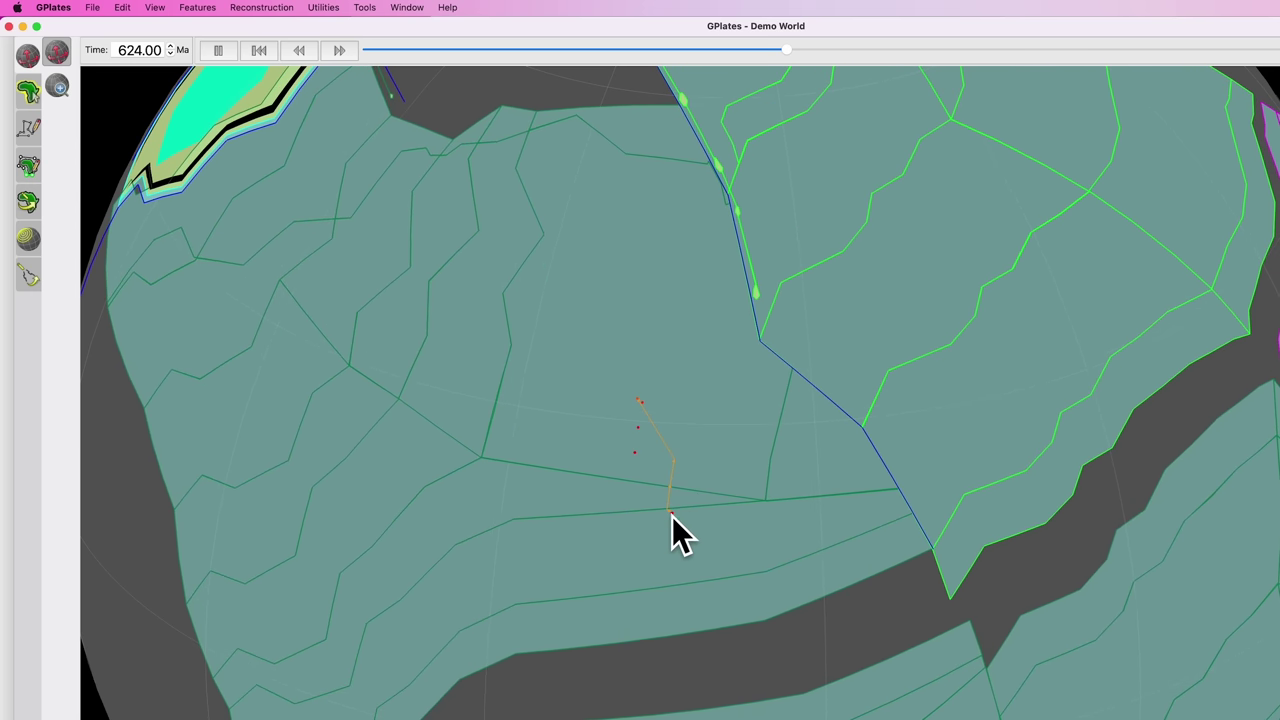
left_click(216, 51)
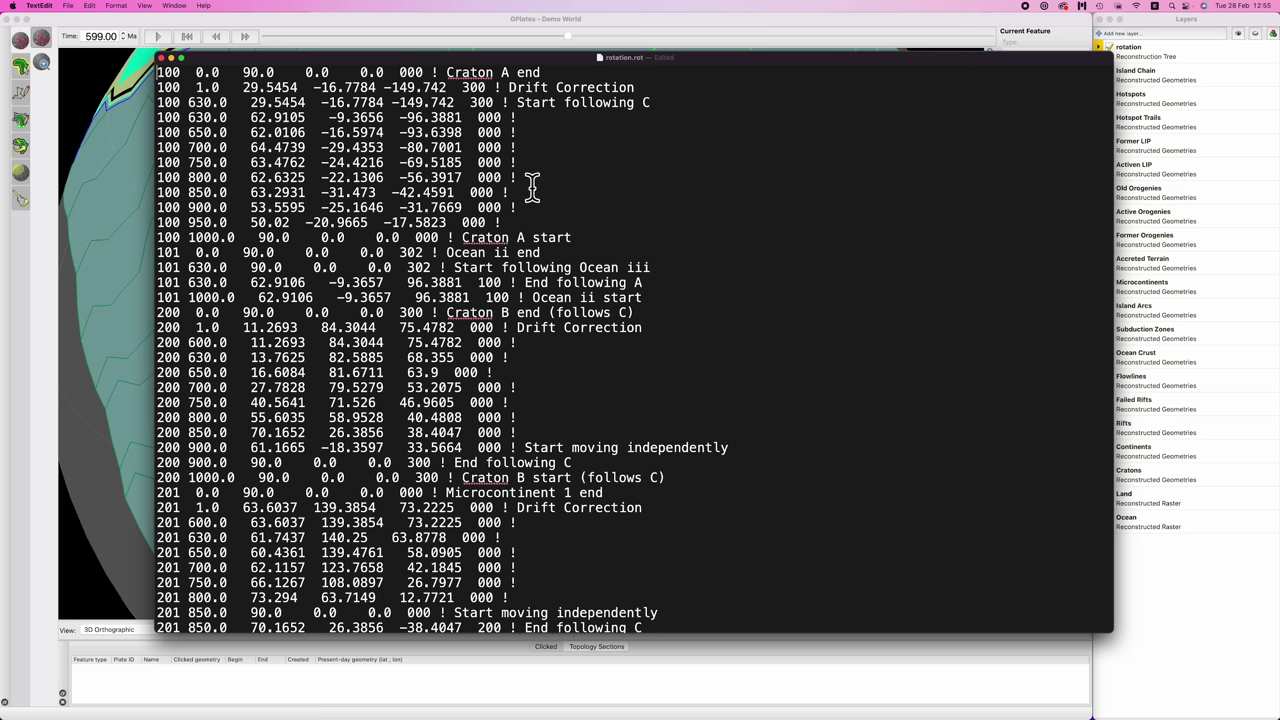
Paste the plate 001 rotation lines at the top of rotation.rot, remove the blank line, and save.
key("Return")
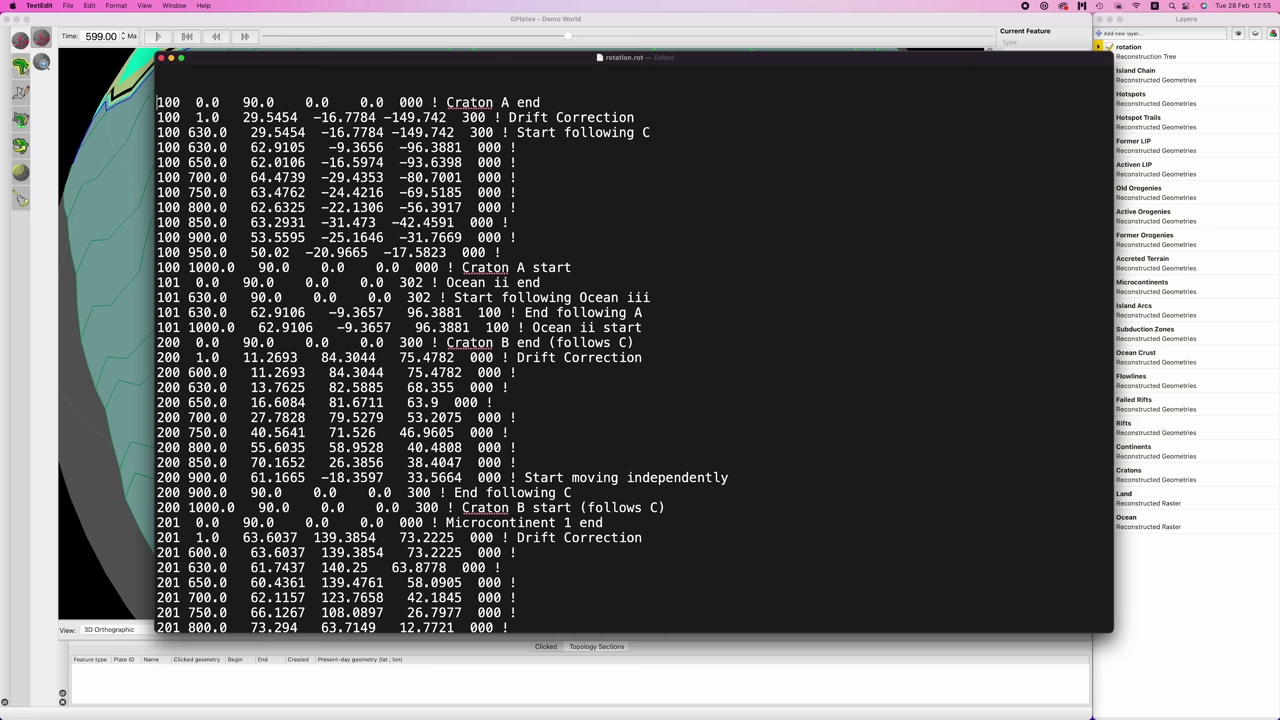
type("001 0.0 90.0 0.0 0.0 000 ! 001 1000.0 90.0 0.0 0.0 000 !")
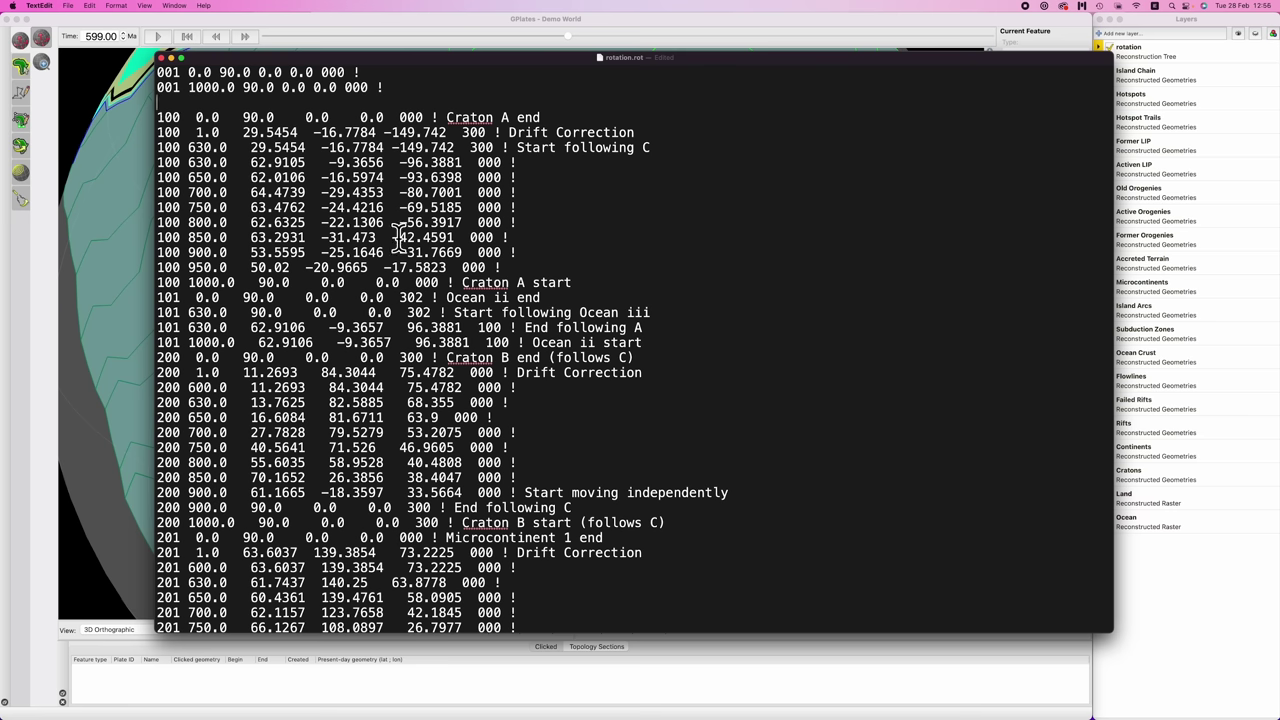
key("BackSpace")
key("super+s")
Close the rotation file and reload rotation.rot in Manage Feature Collections.
left_click(160, 57)
left_click(342, 30)
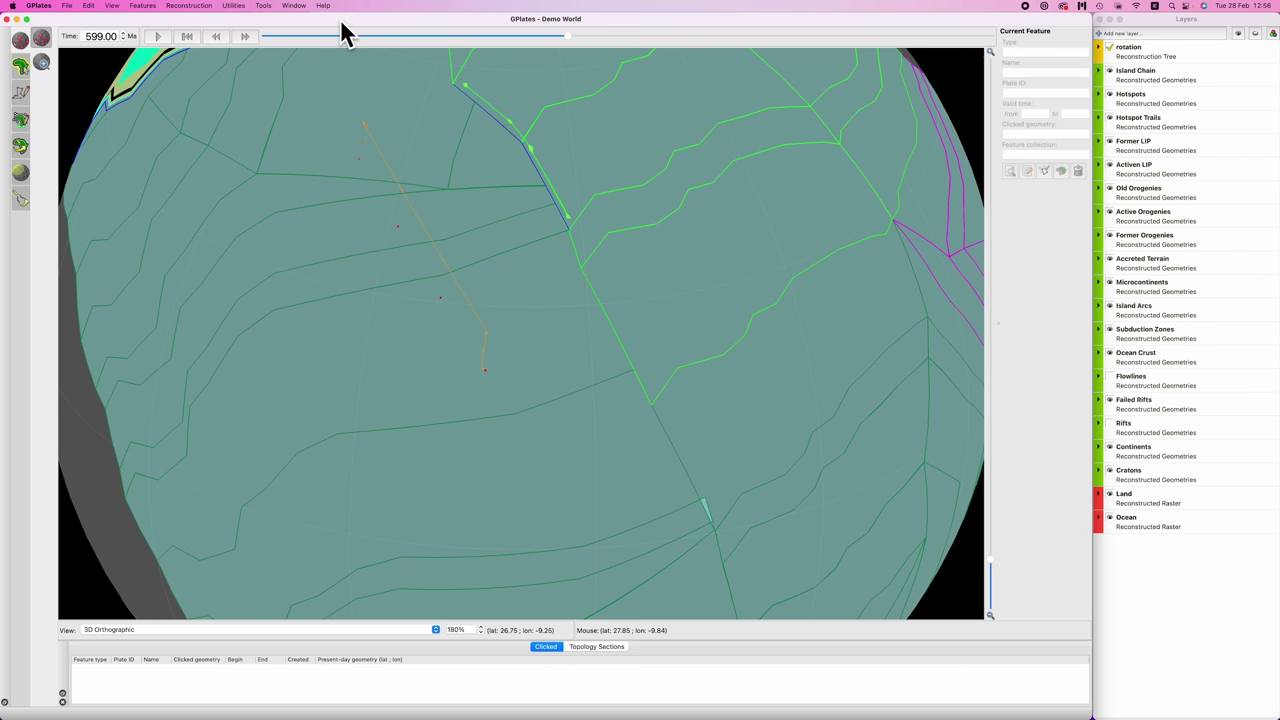
key("super+m")
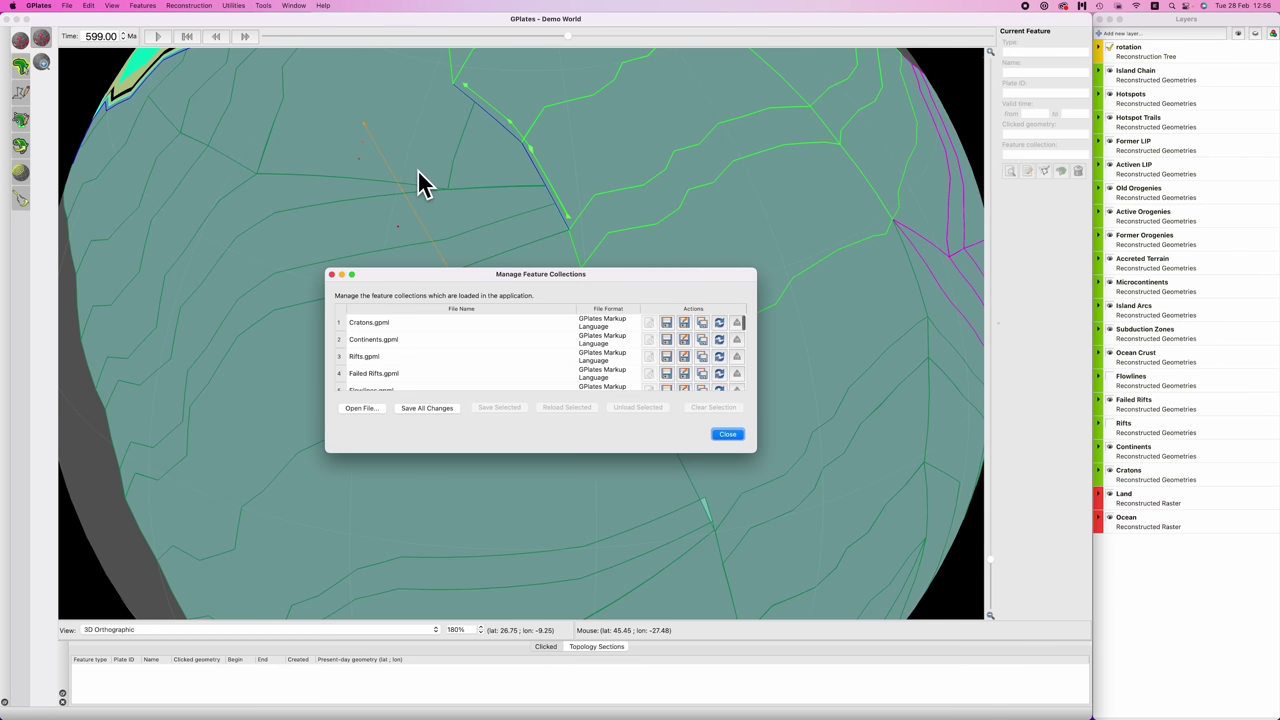
scroll(441, 330, "down", 3)
scroll(440, 329, "up", 1)
left_click(447, 375)
left_click(716, 375)
left_click(332, 274)
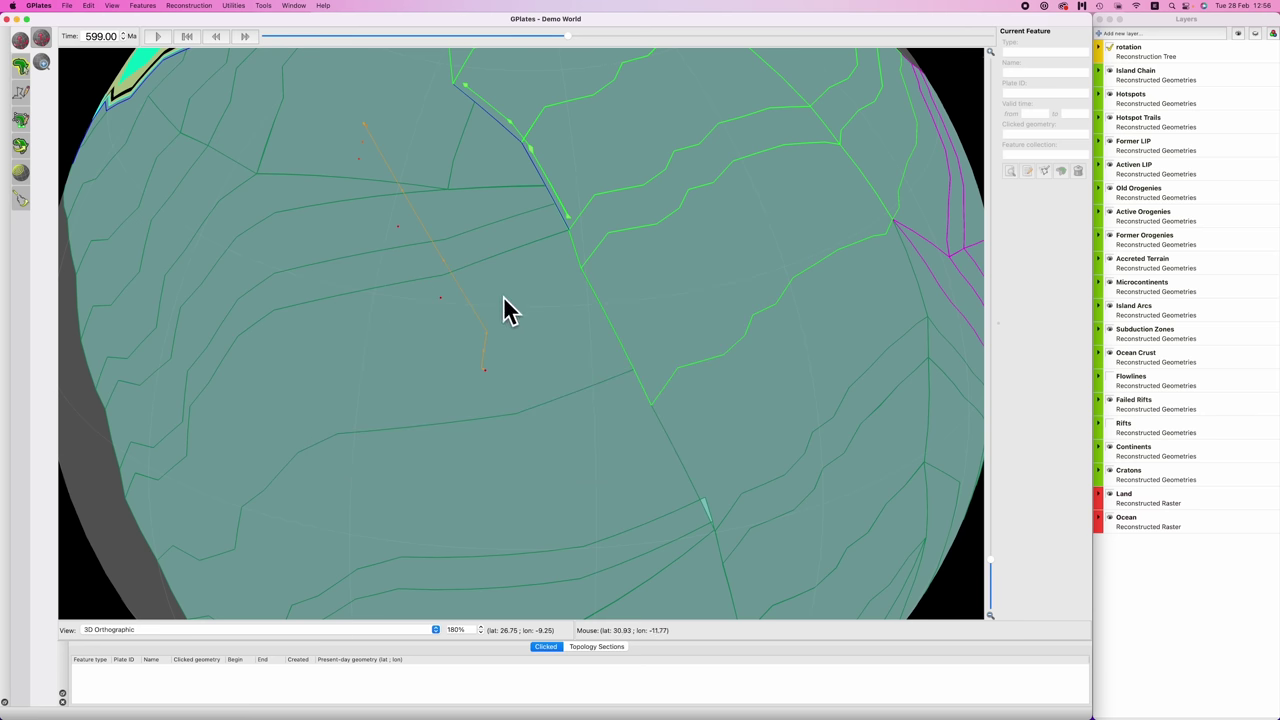
Delete the Hotspot Trail 660 feature and hide the Island Chain layer.
left_click(488, 340)
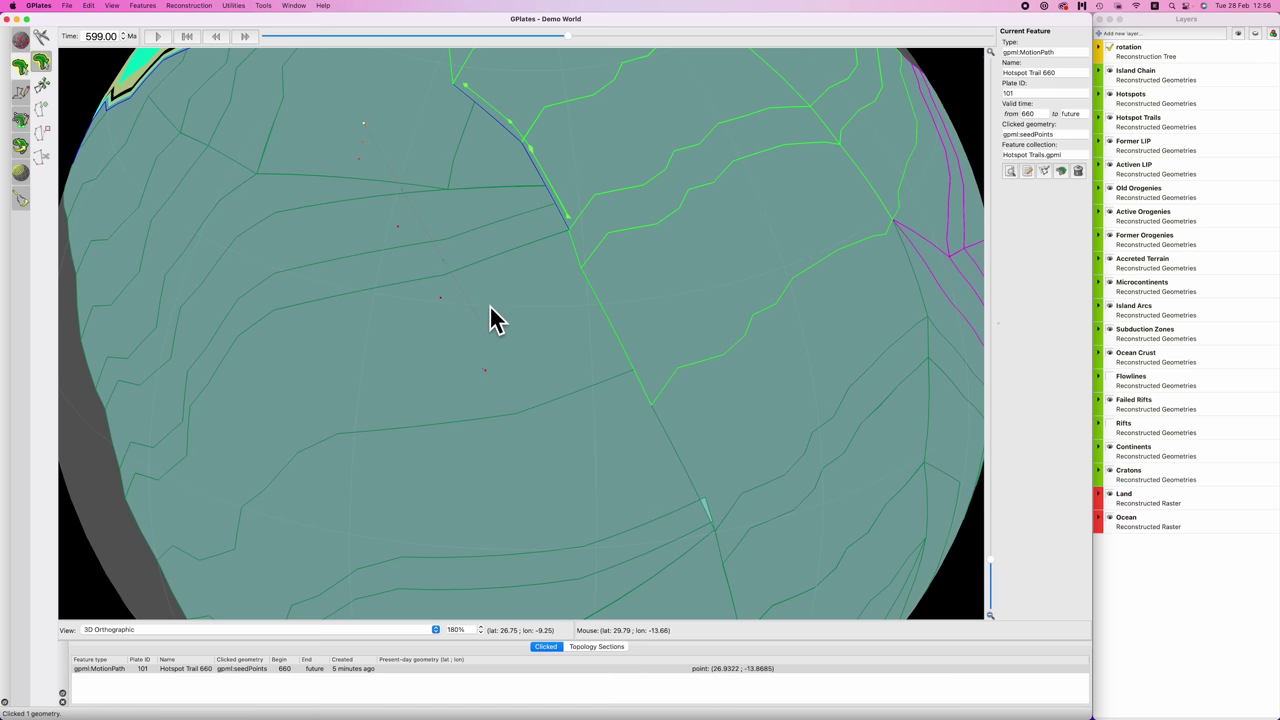
left_click(1078, 170)
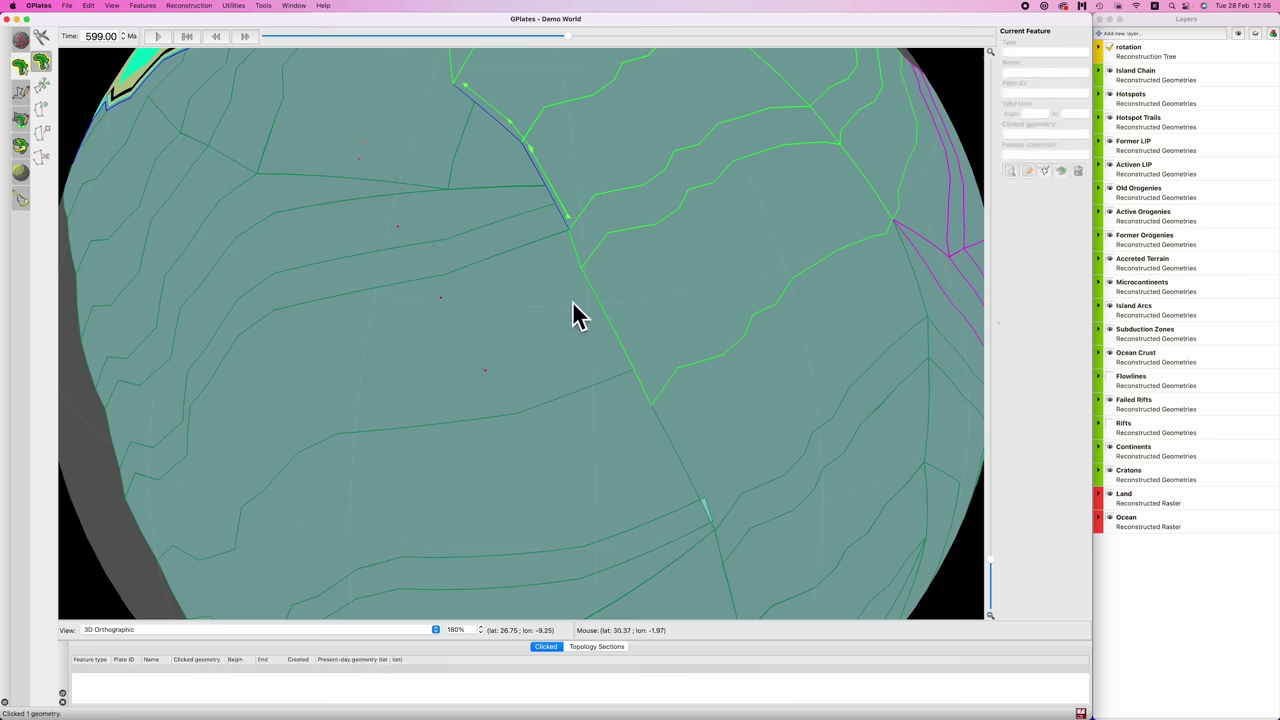
left_click(1110, 72)
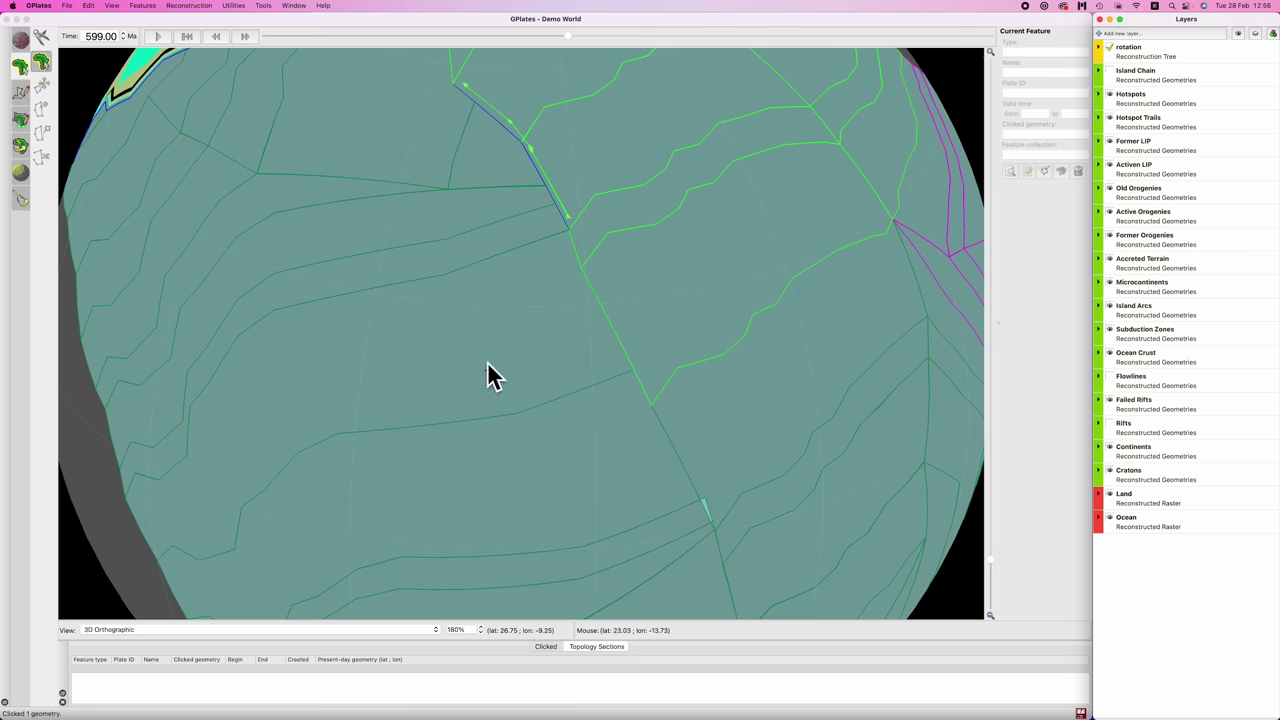
Set the time to 660 Ma and digitise a copy of the Hotspot 660 point.
left_click(114, 34)
left_click_drag(114, 34, 88, 35)
type("660")
key("Return")
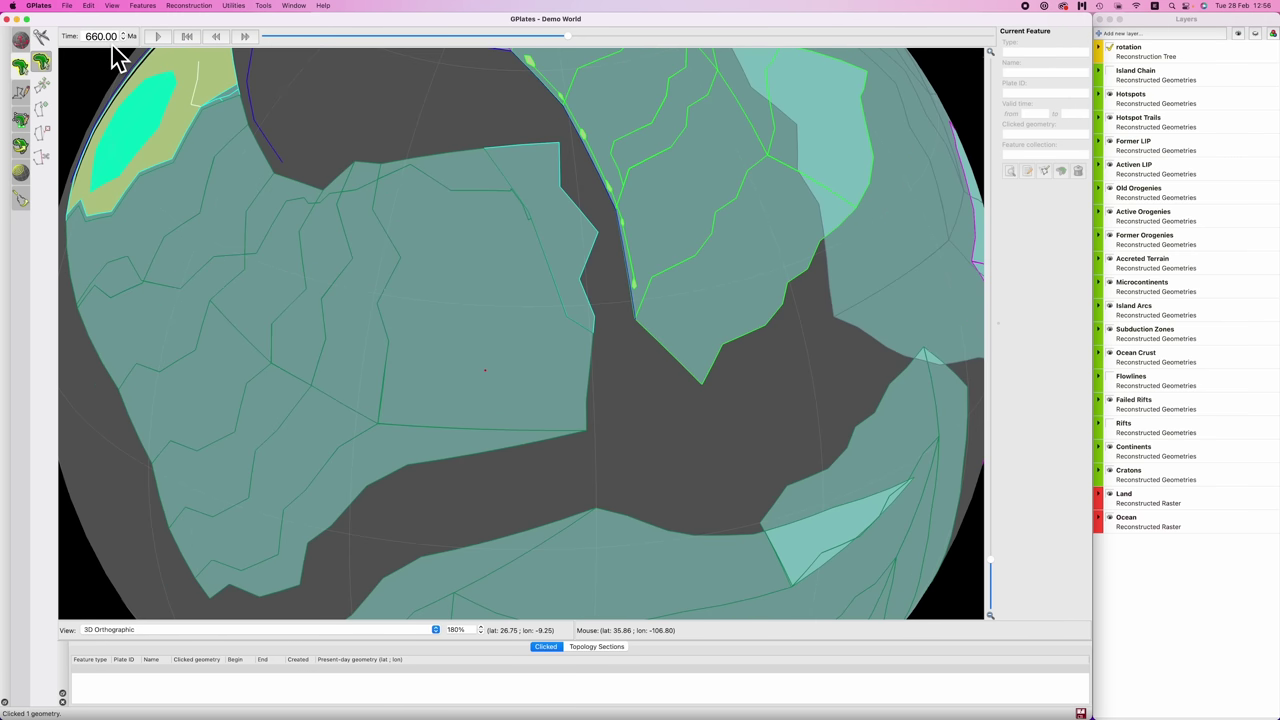
scroll(502, 339, "up", 5)
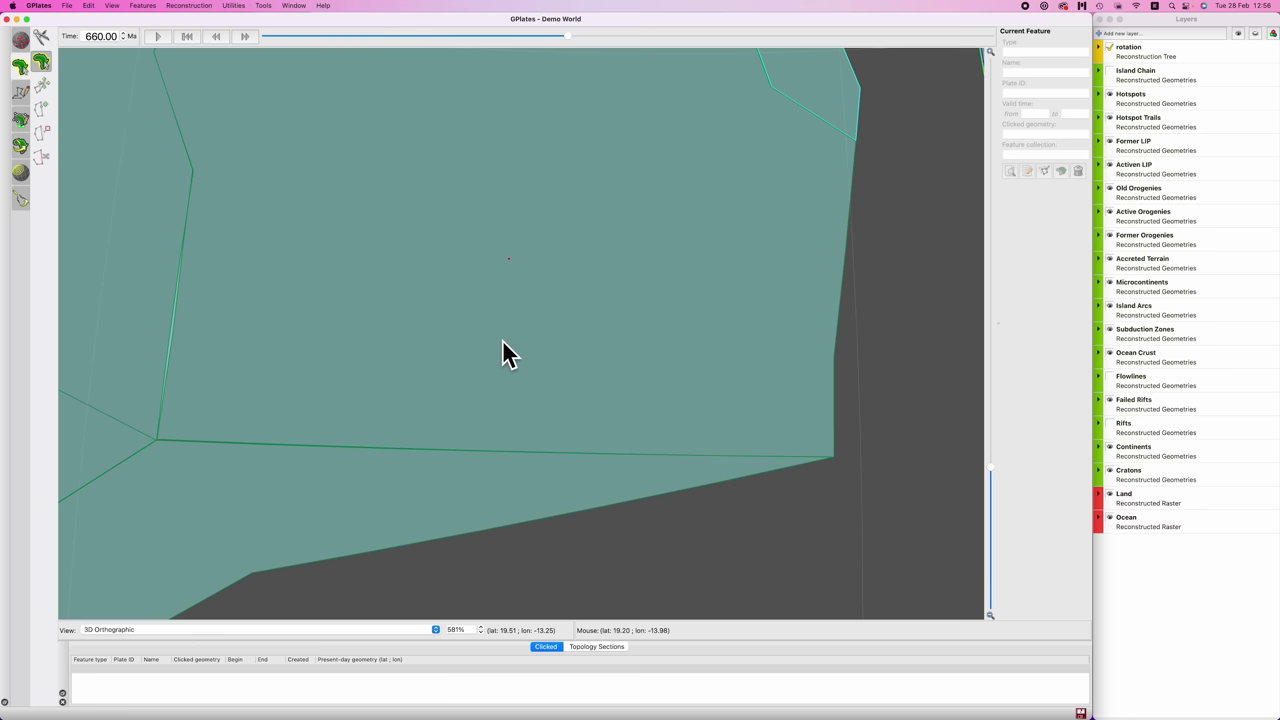
left_click(508, 257)
scroll(535, 310, "down", 1)
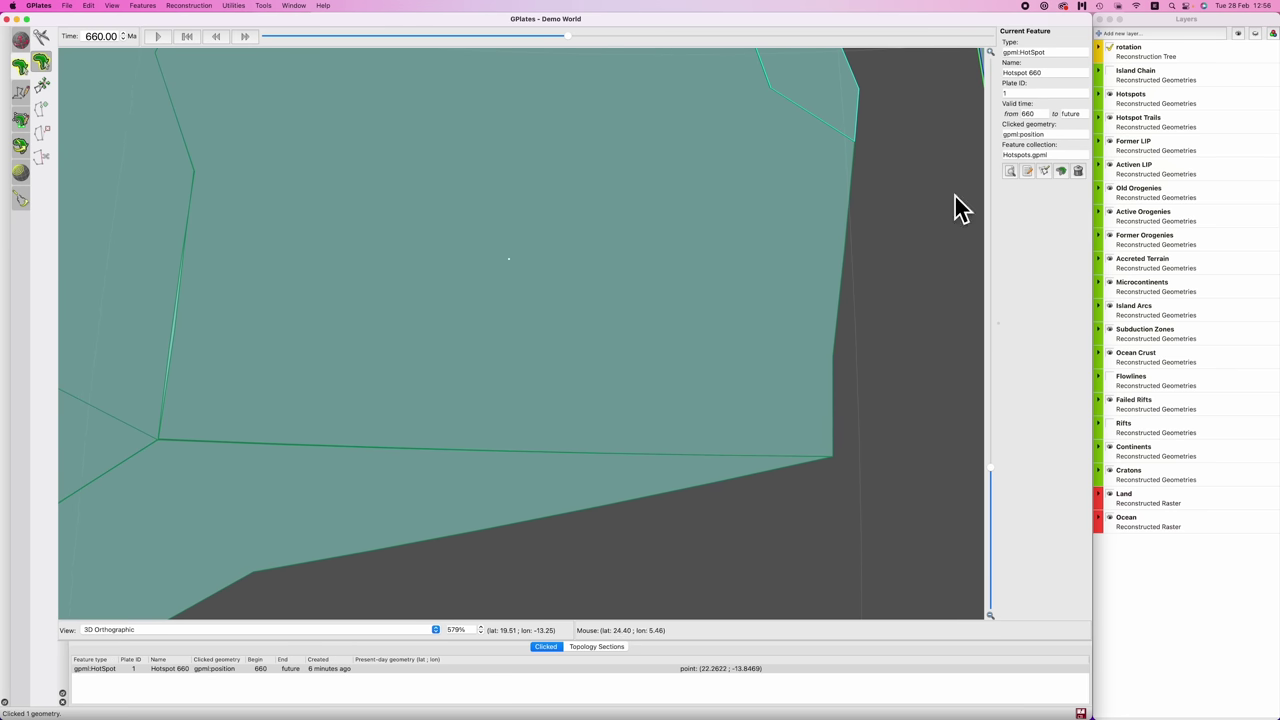
key("super+d")
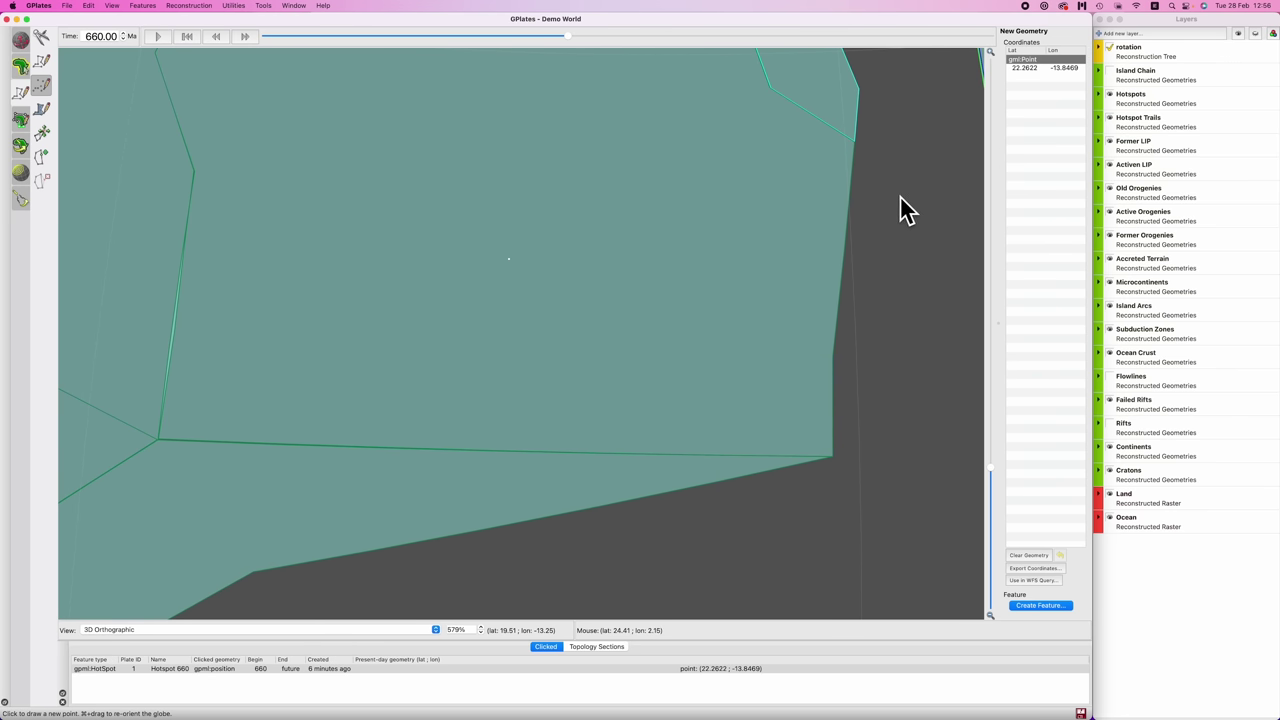
Create a new MotionPath feature from the copied point.
left_click(1040, 606)
scroll(620, 270, "down", 5)
left_click(488, 287)
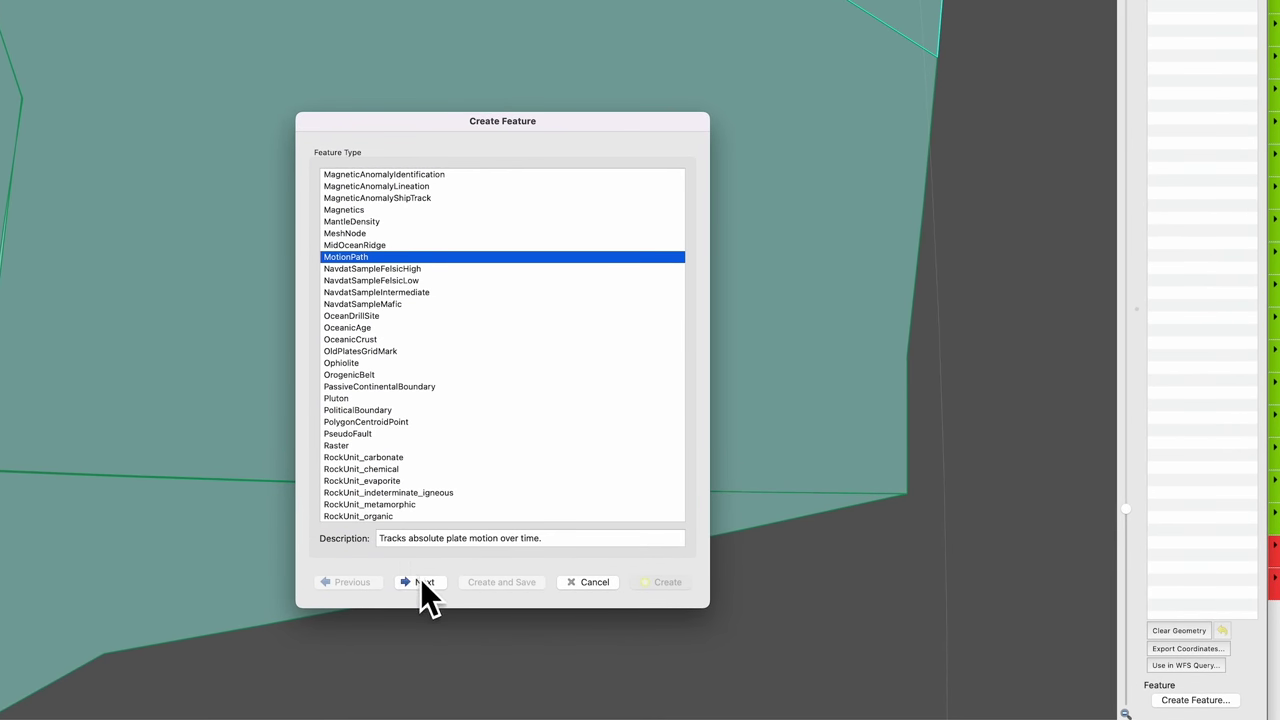
left_click(420, 582)
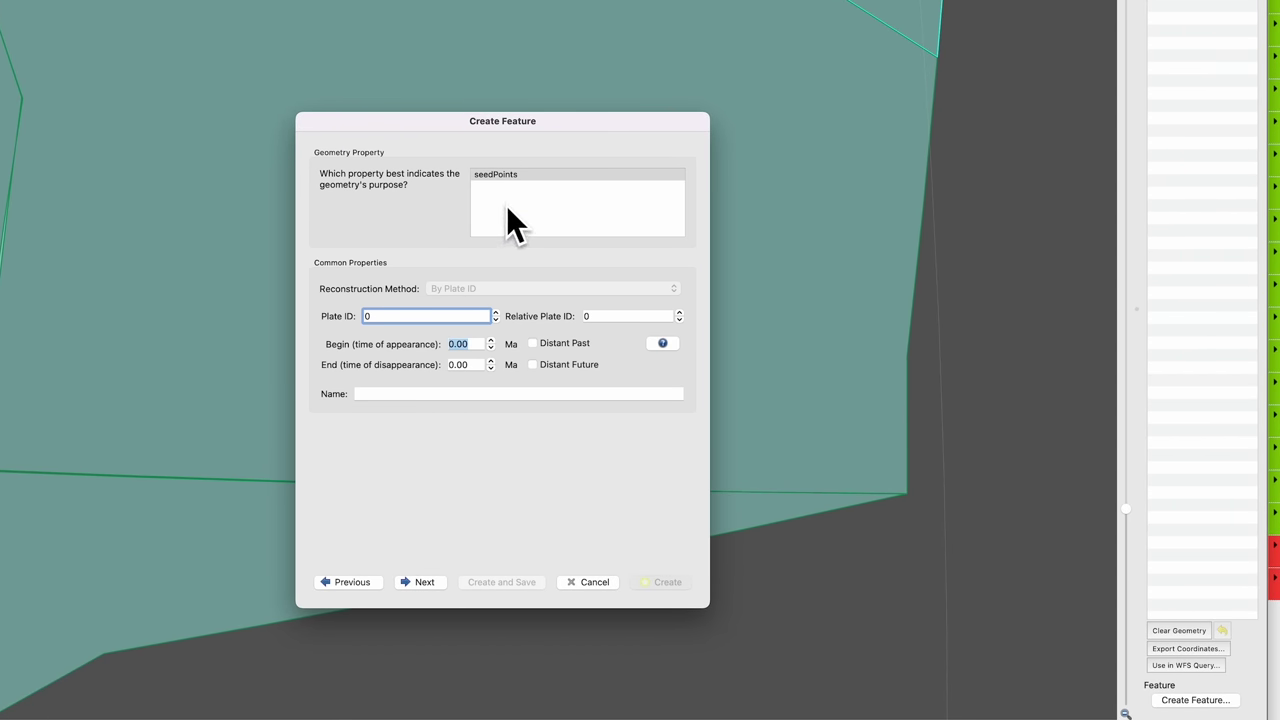
Set plate ID 1, relative plate 101, begin 660 Ma to Distant Future, name 'Hotspot Trail 660'.
key("BackSpace")
type("1")
left_click(626, 314)
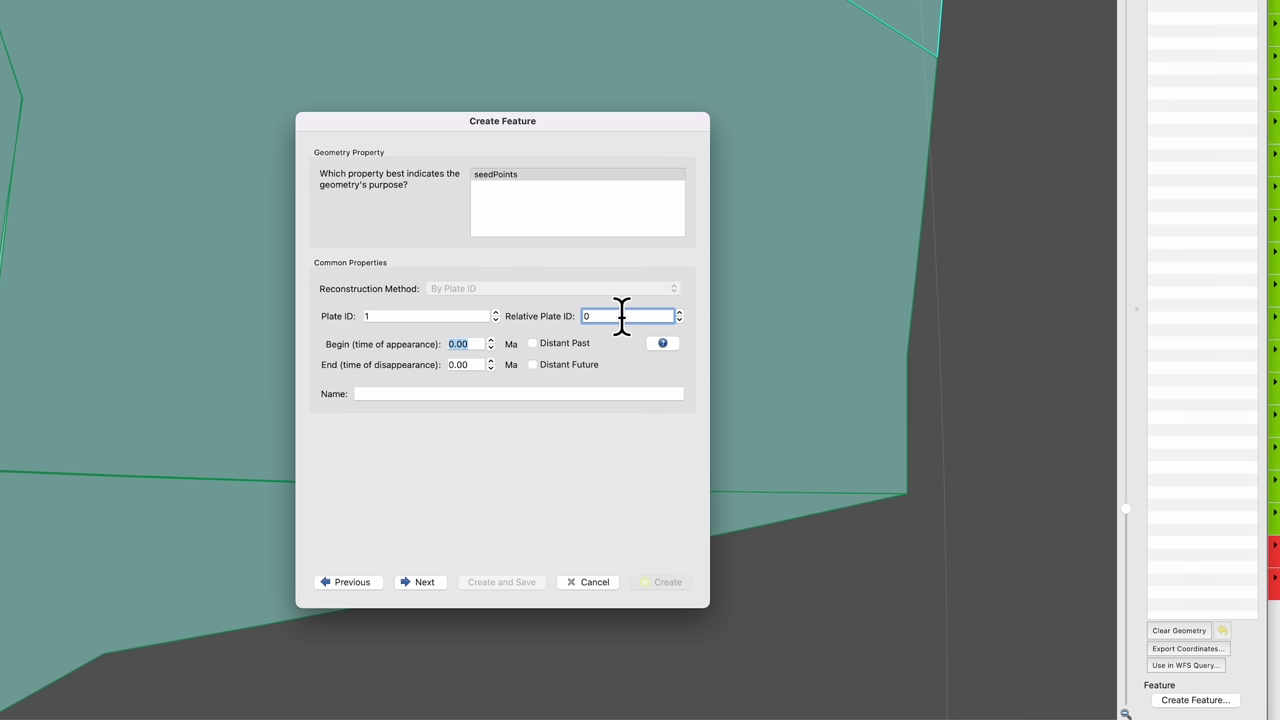
key("BackSpace")
type("101")
left_click(476, 343)
left_click(532, 364)
left_click(459, 393)
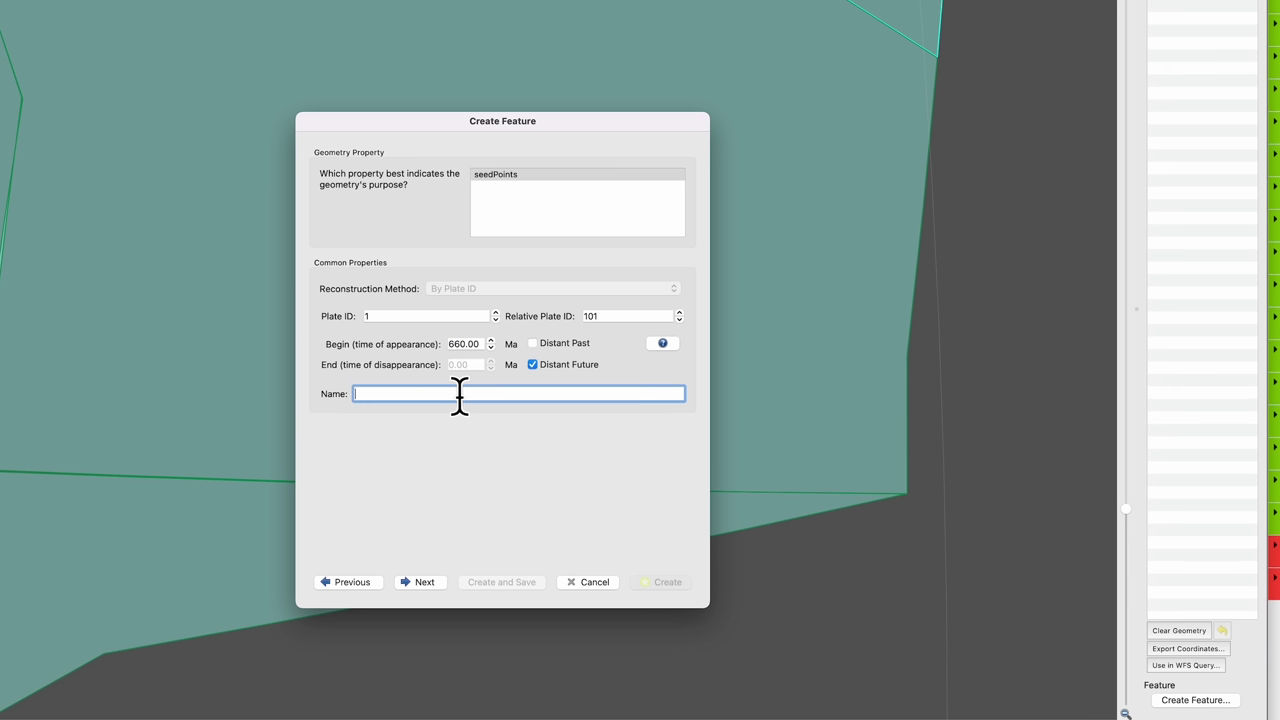
type("Hotspot Trail 660")
Add a gpml:times property running from 660 to 0 Ma every 10 My.
left_click(424, 582)
left_click(350, 341)
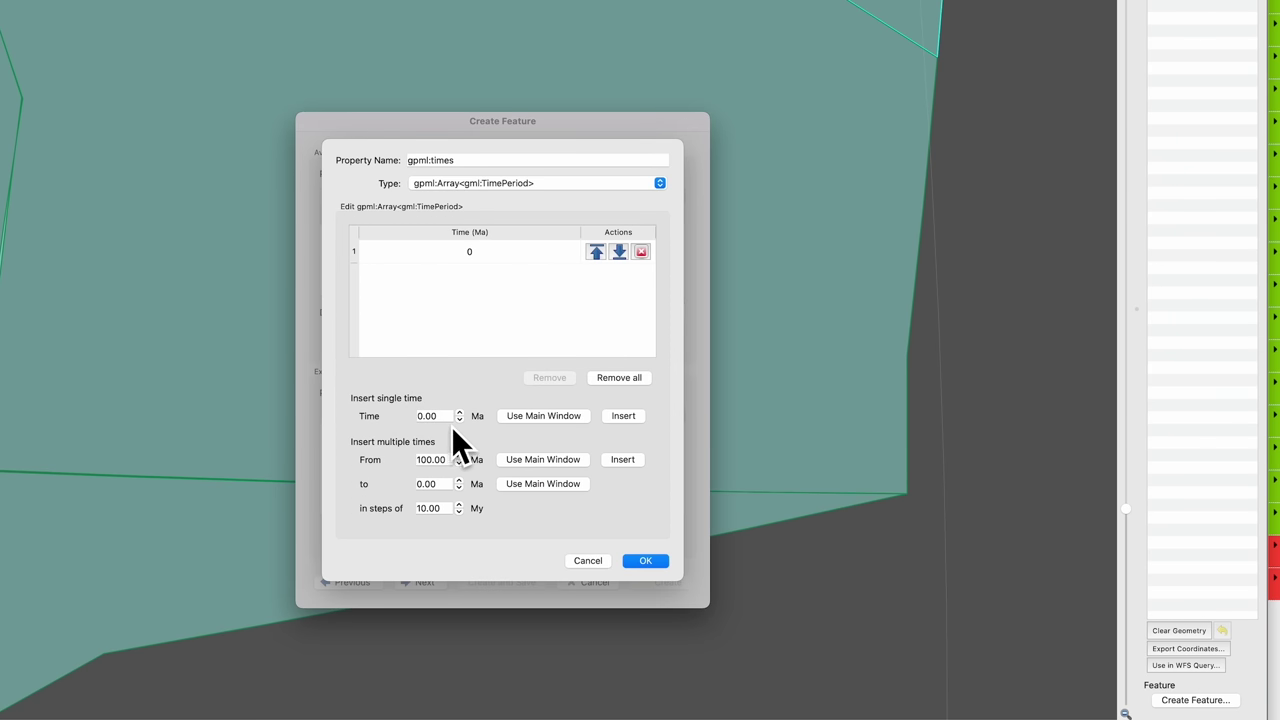
left_click(450, 459)
left_click_drag(450, 459, 397, 458)
type("660")
left_click(628, 462)
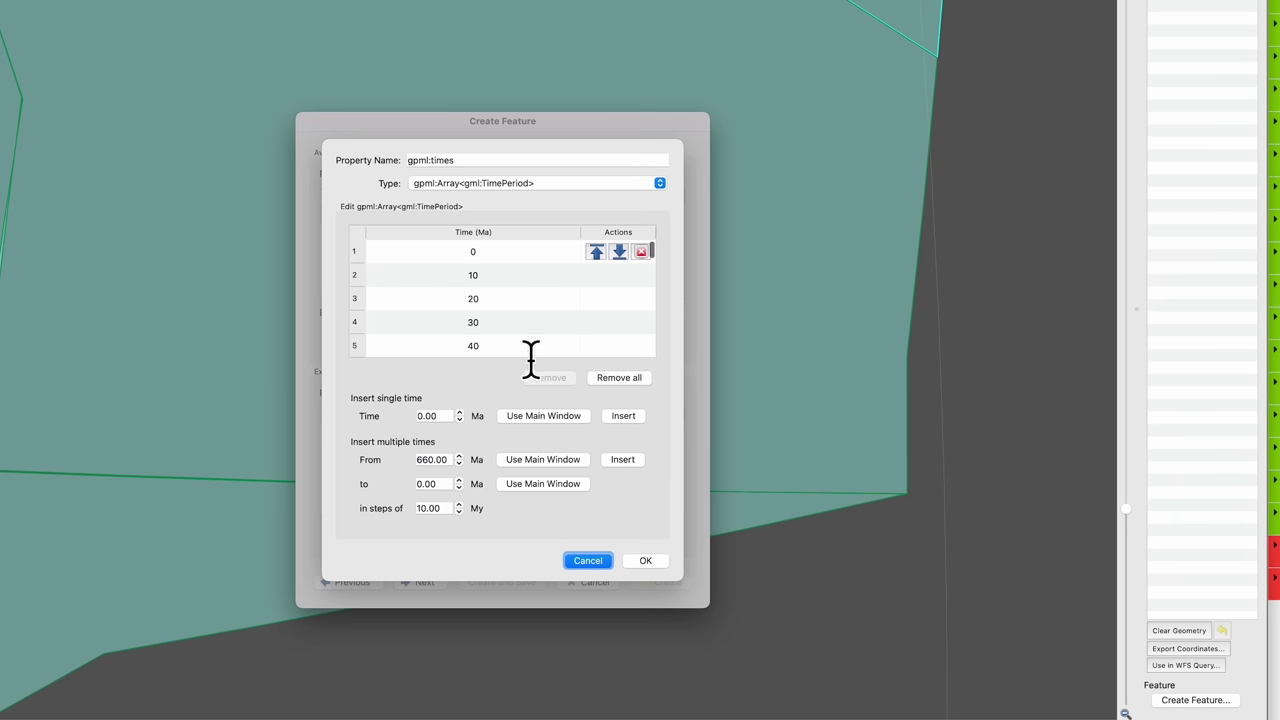
scroll(535, 336, "down", 15)
scroll(531, 338, "up", 15)
left_click(645, 561)
Create the motion path in the Hotspot Trails.gpml collection.
left_click(423, 584)
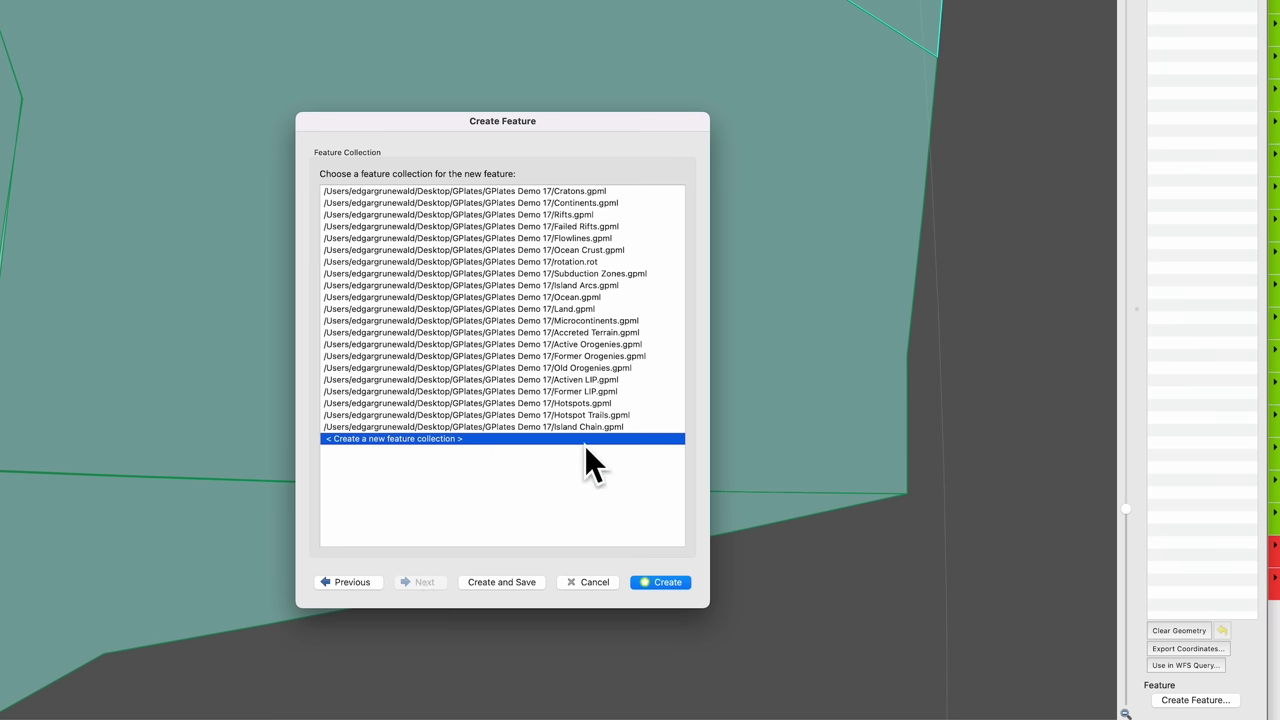
left_click(543, 416)
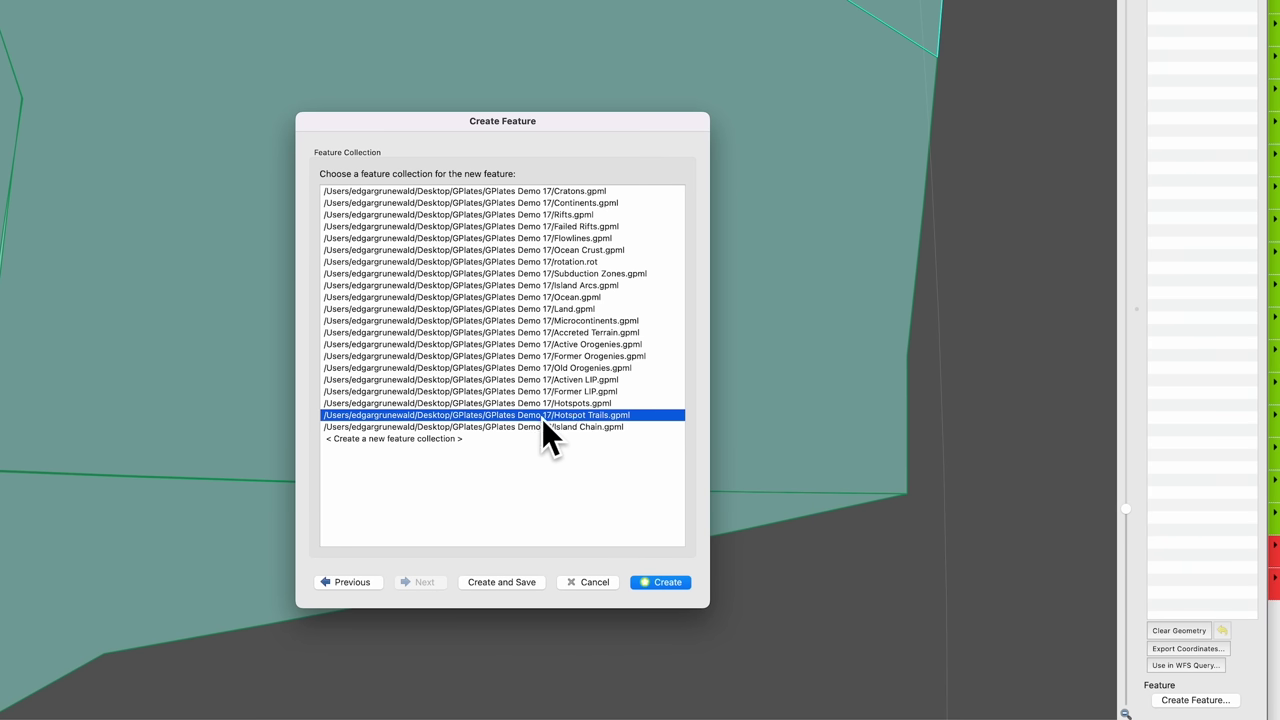
left_click(659, 584)
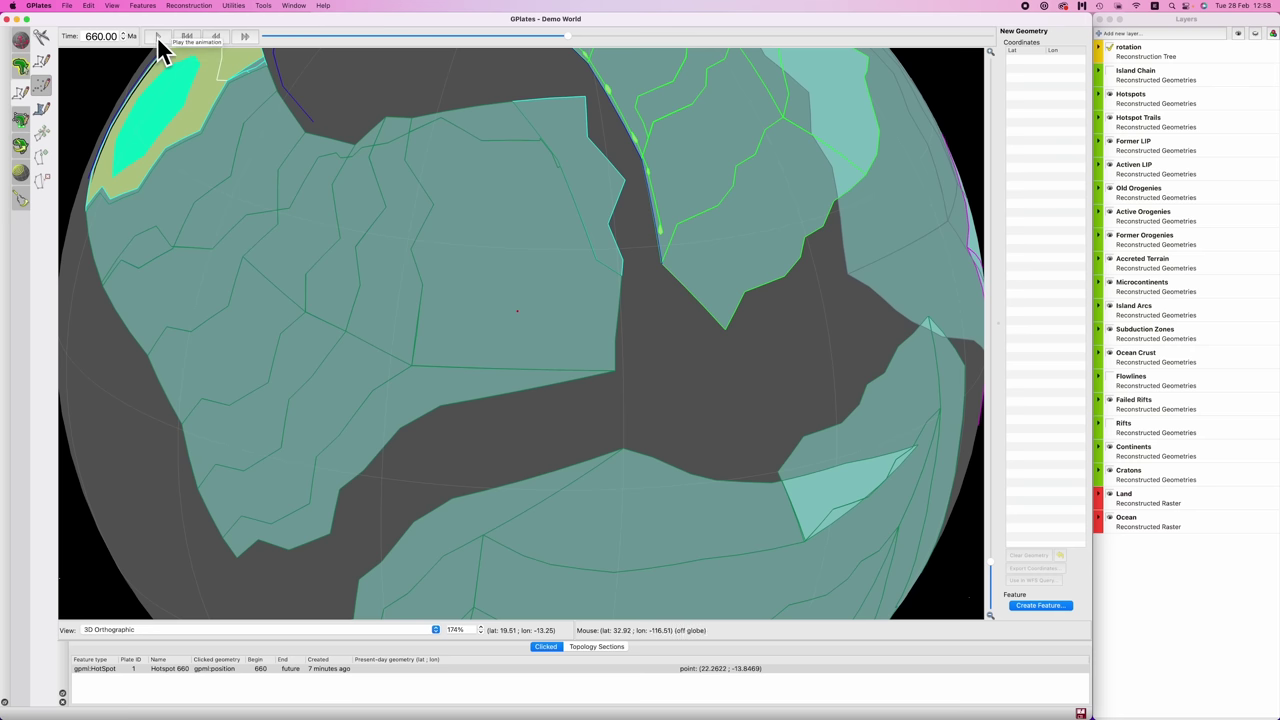
Play from 660 Ma to grow the trail, then rotate and zoom toward the yellow hotspot.
left_click(157, 36)
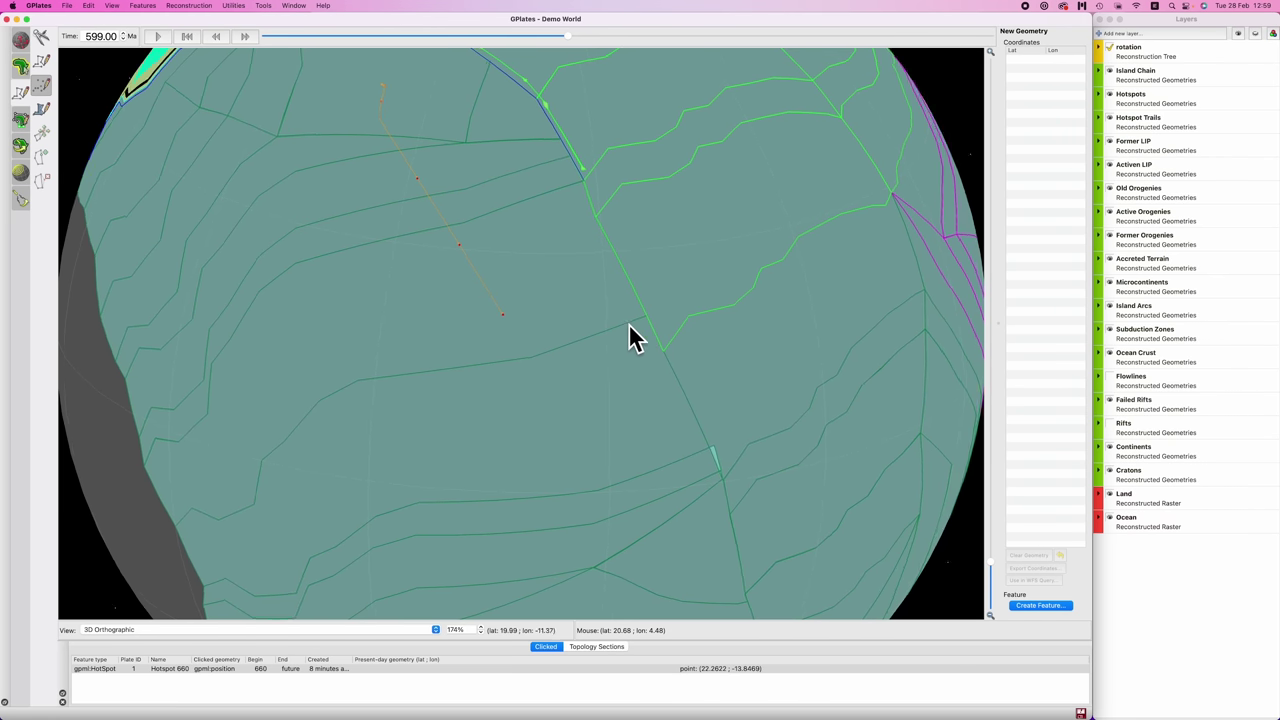
left_click_drag(874, 468, 630, 409)
left_click_drag(454, 282, 449, 349)
scroll(563, 289, "up", 3)
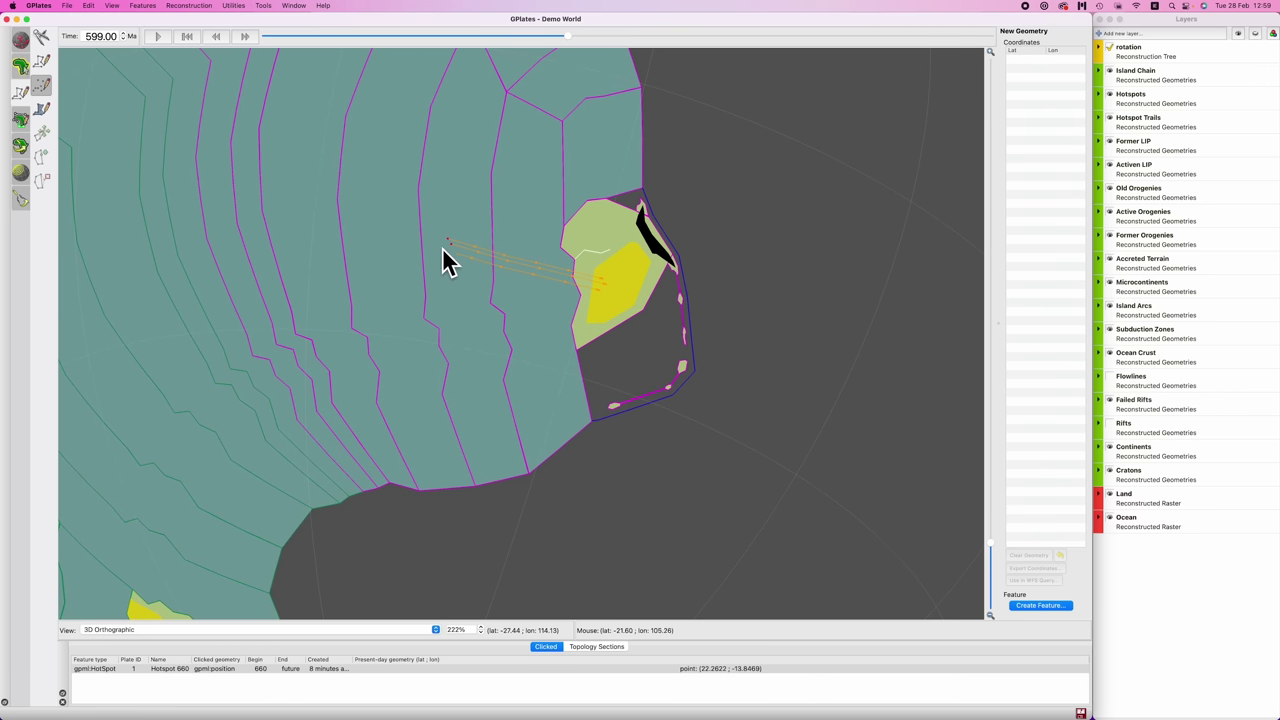
Select the Hotspot 650 points and set the reconstruction time to 650 Ma.
key("f")
left_click(560, 343)
triple_click(101, 36)
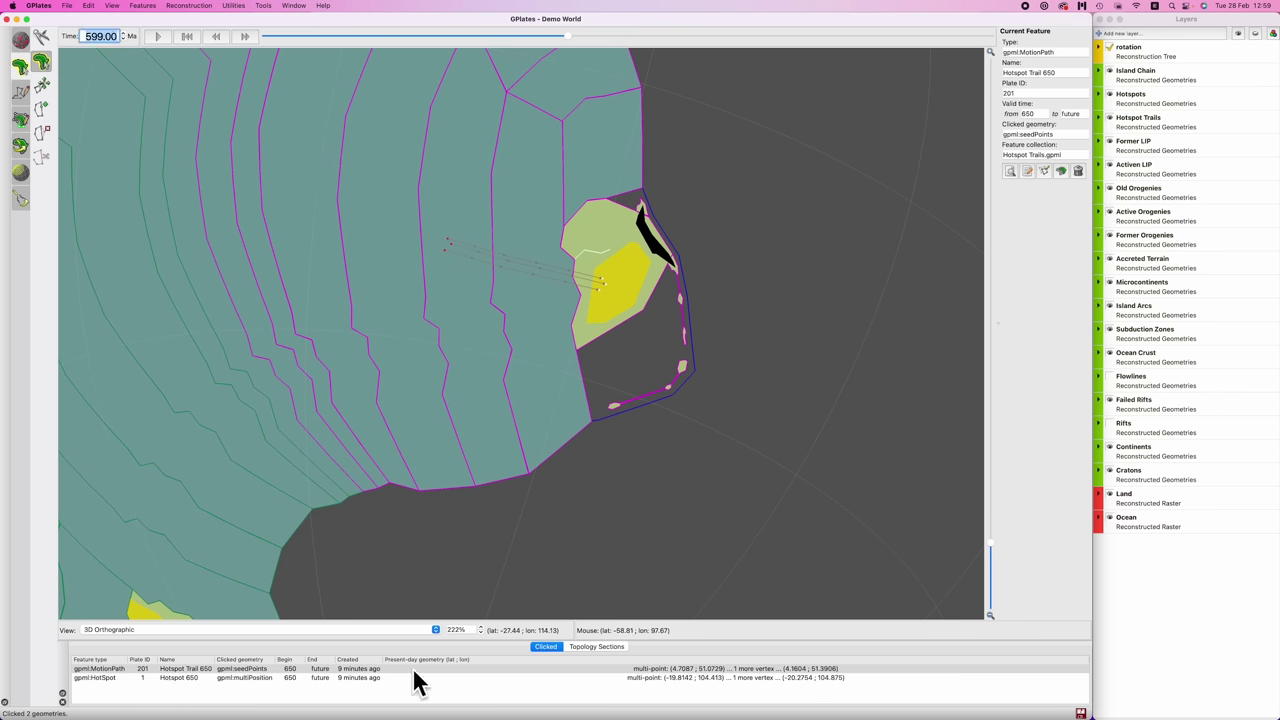
left_click(286, 677)
left_click(446, 252)
triple_click(101, 36)
type("650")
key("Return")
scroll(437, 167, "up", 5)
Create a Hotspot Trail 650 motion path relative to plate 201 with a times list.
left_click(1024, 172)
left_click(484, 520)
left_click(497, 385)
left_click(484, 520)
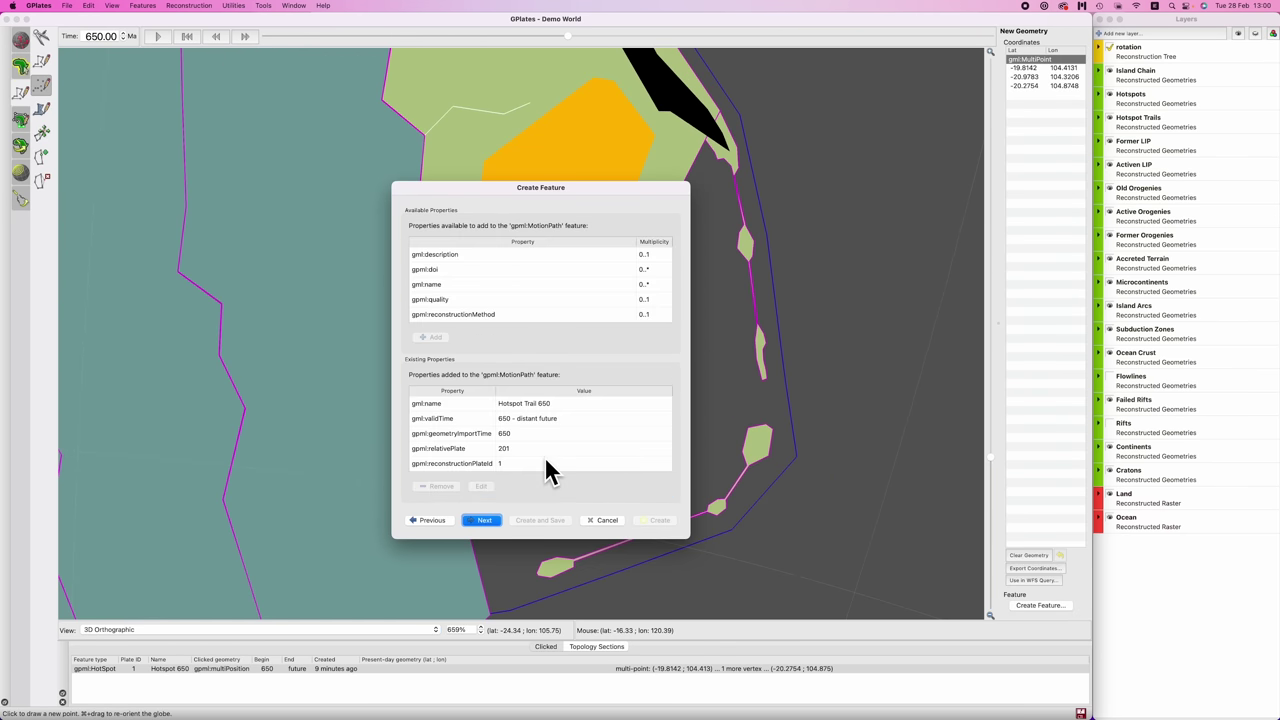
double_click(549, 468)
left_click(627, 432)
left_click(644, 504)
left_click(660, 520)
Play the reconstruction and view it on the Mollweide map.
scroll(574, 400, "down", 10)
left_click(157, 36)
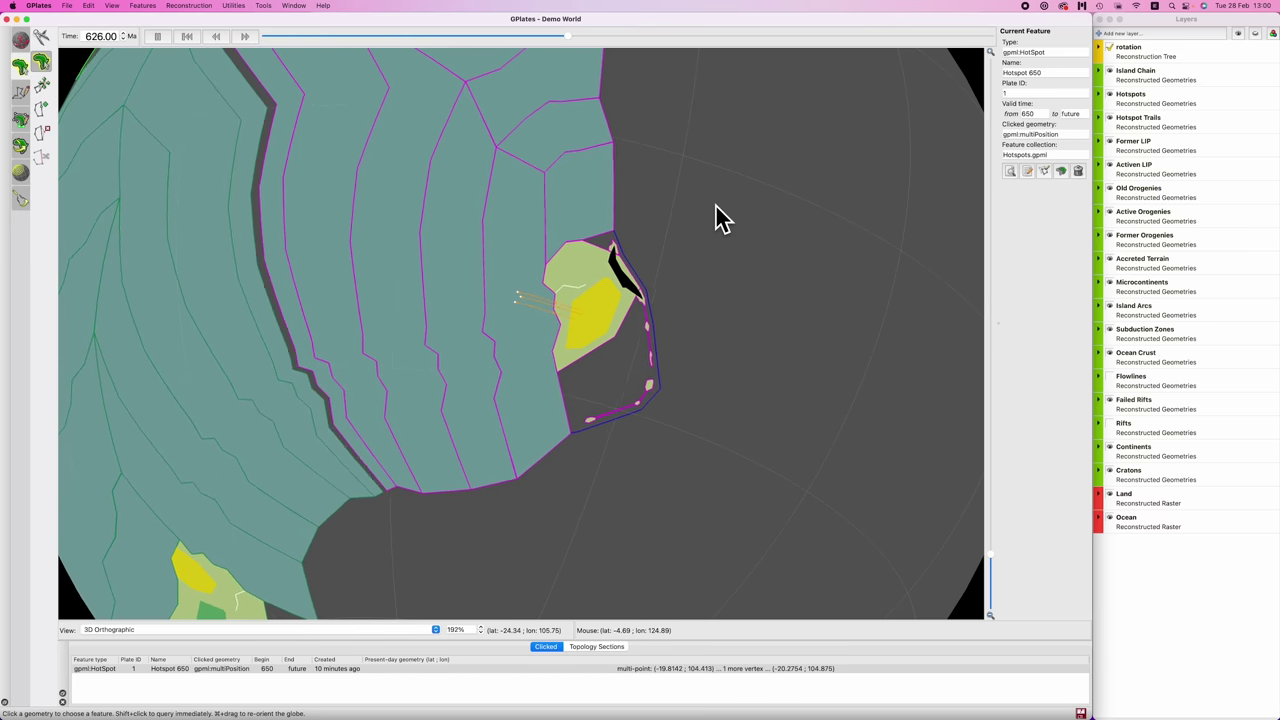
scroll(520, 335, "up", 5)
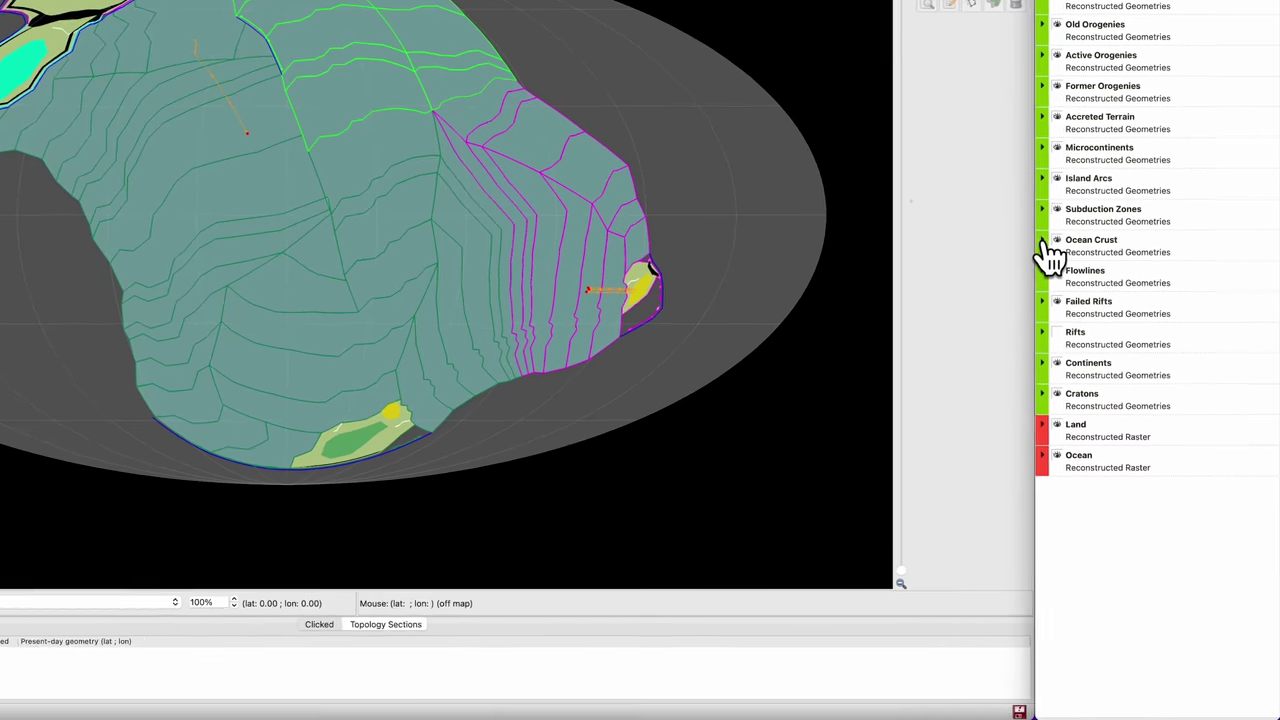
Set the Ocean Crust layer's draw style to colour by FeatureAge.
left_click(1043, 241)
scroll(1140, 200, "down", 2)
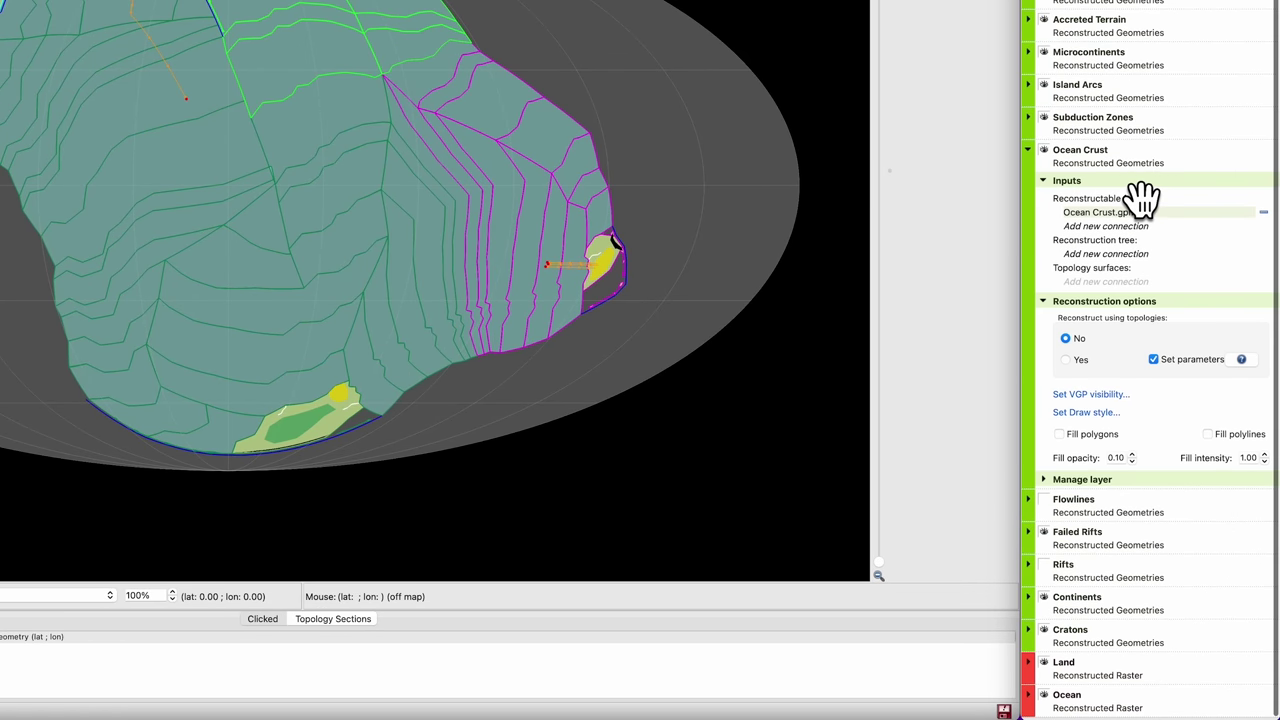
left_click(1060, 433)
left_click(1090, 412)
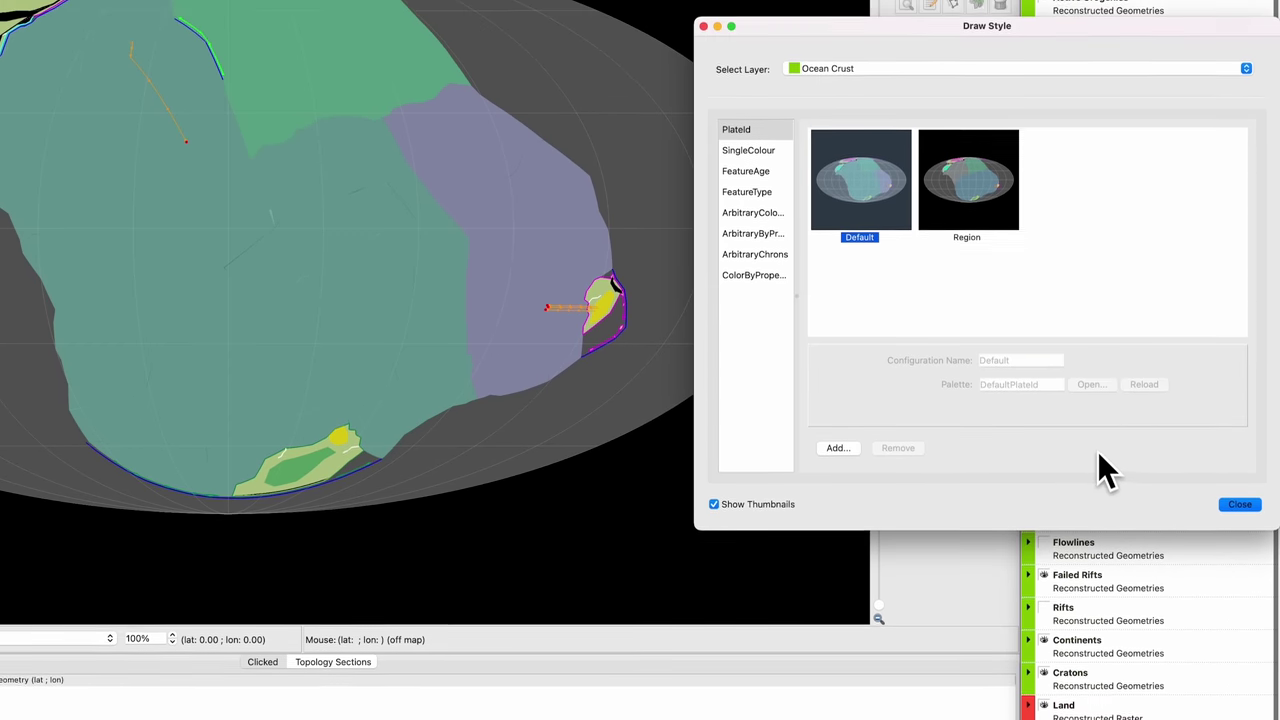
left_click(746, 175)
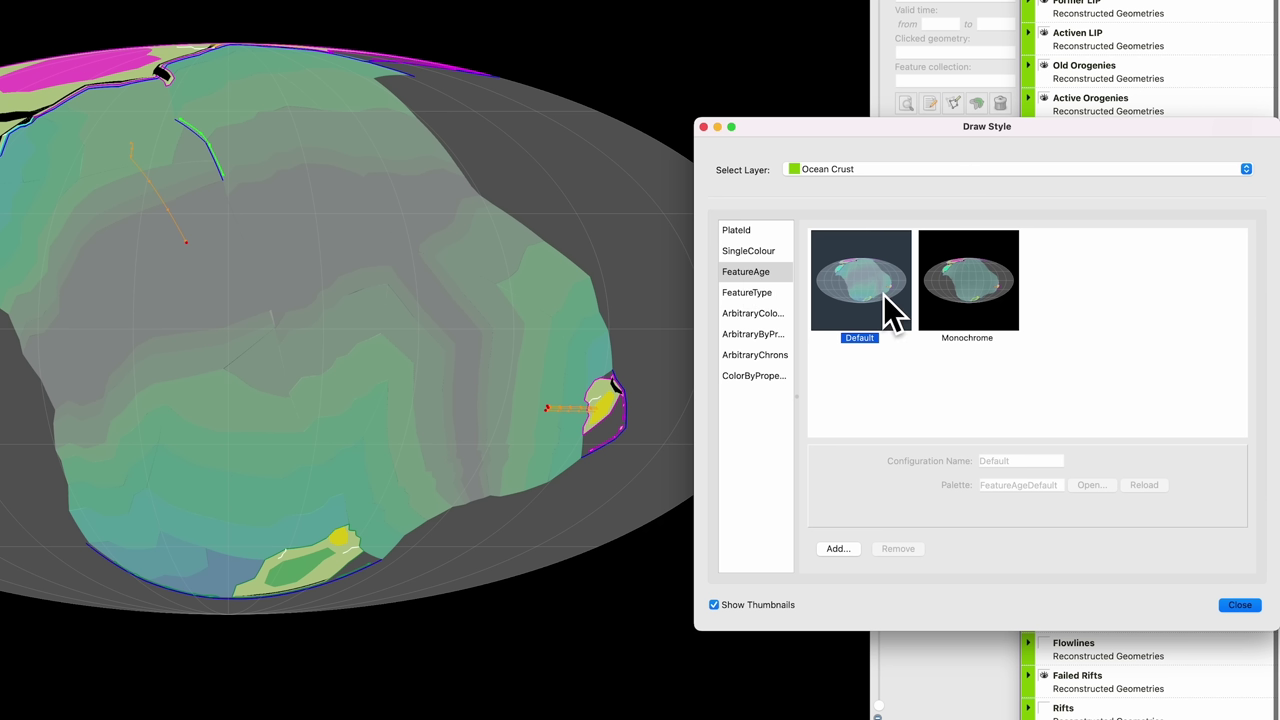
left_click(1239, 605)
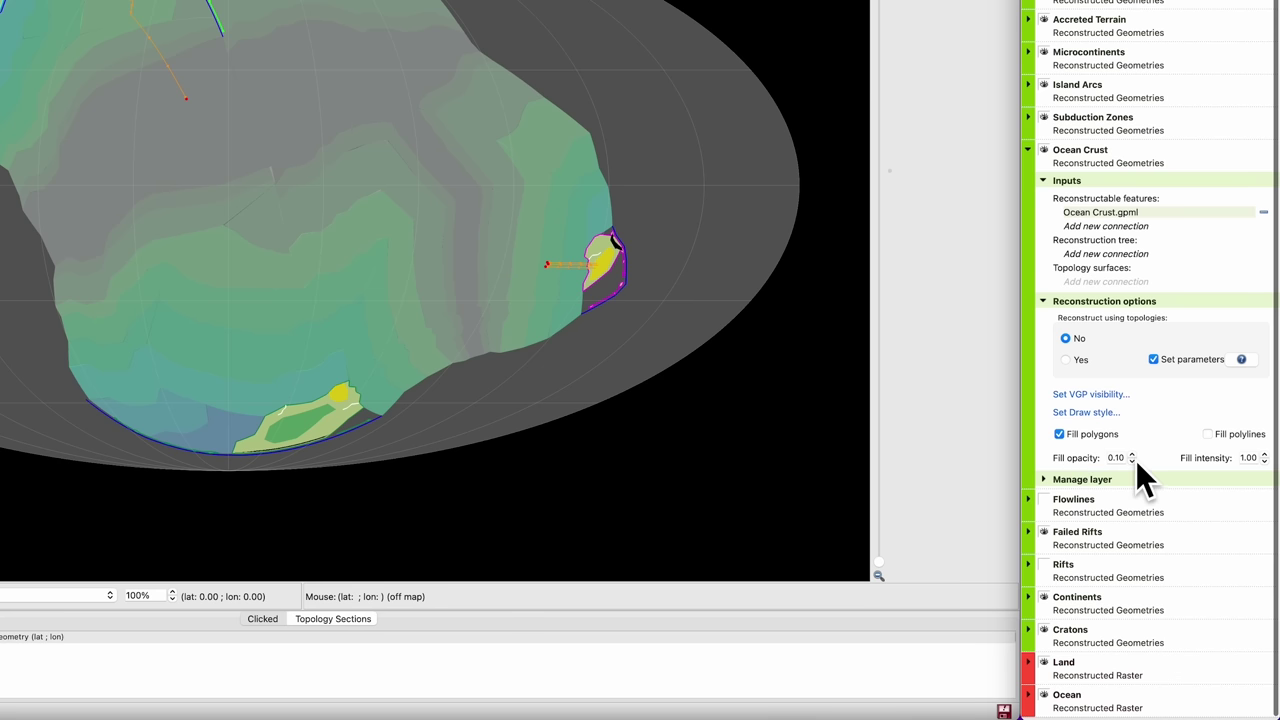
Set the Ocean Crust fill opacity to 1.00.
scroll(1120, 449, "up", 8)
scroll(1120, 458, "up", 15)
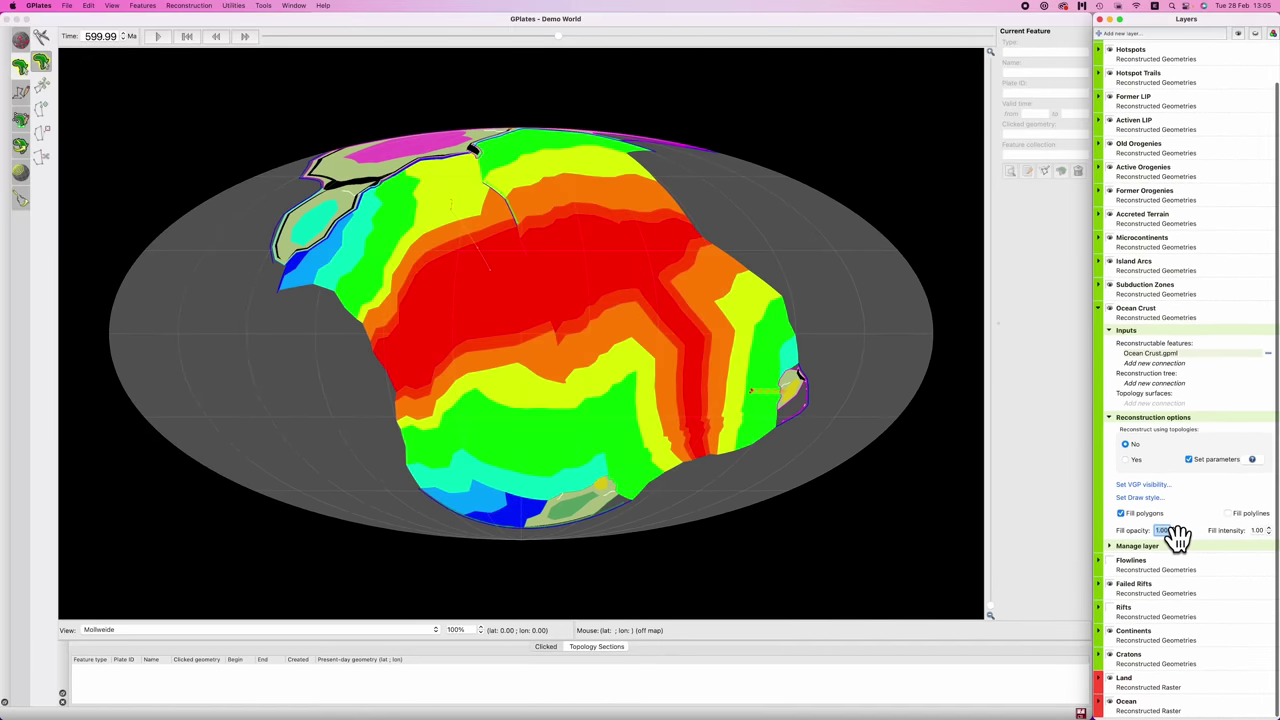
left_click(850, 420)
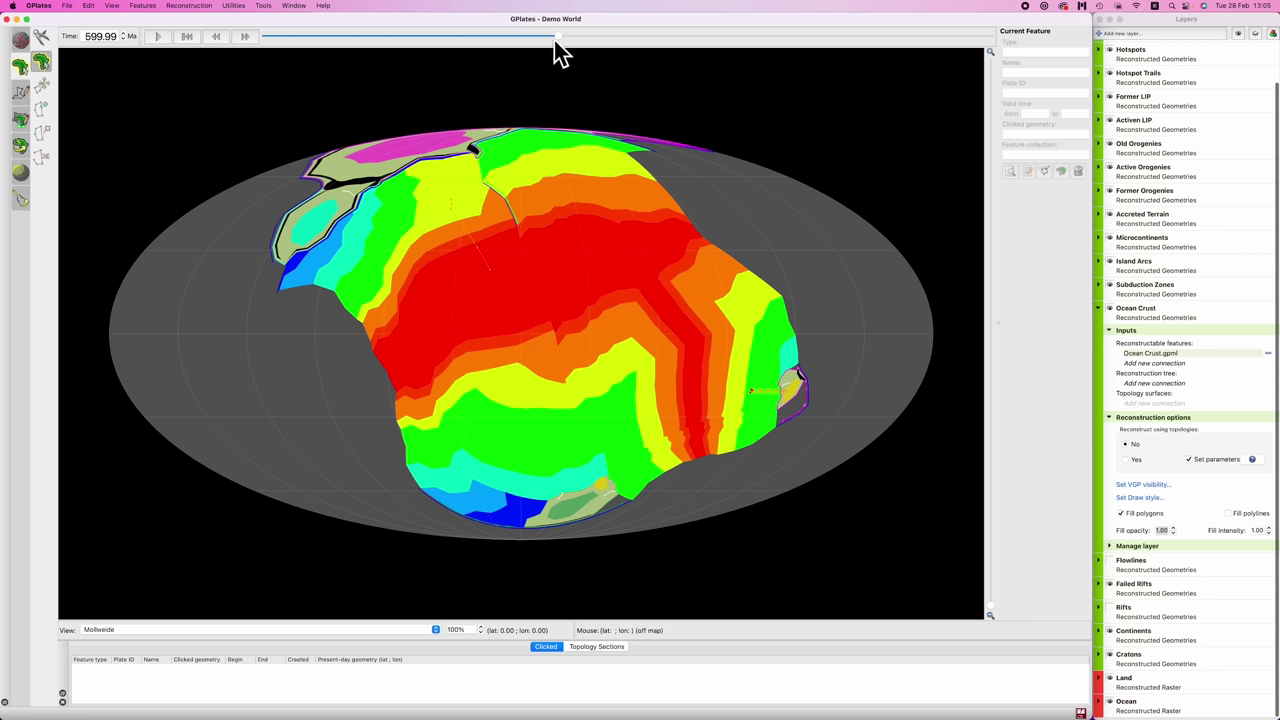
left_click(157, 36)
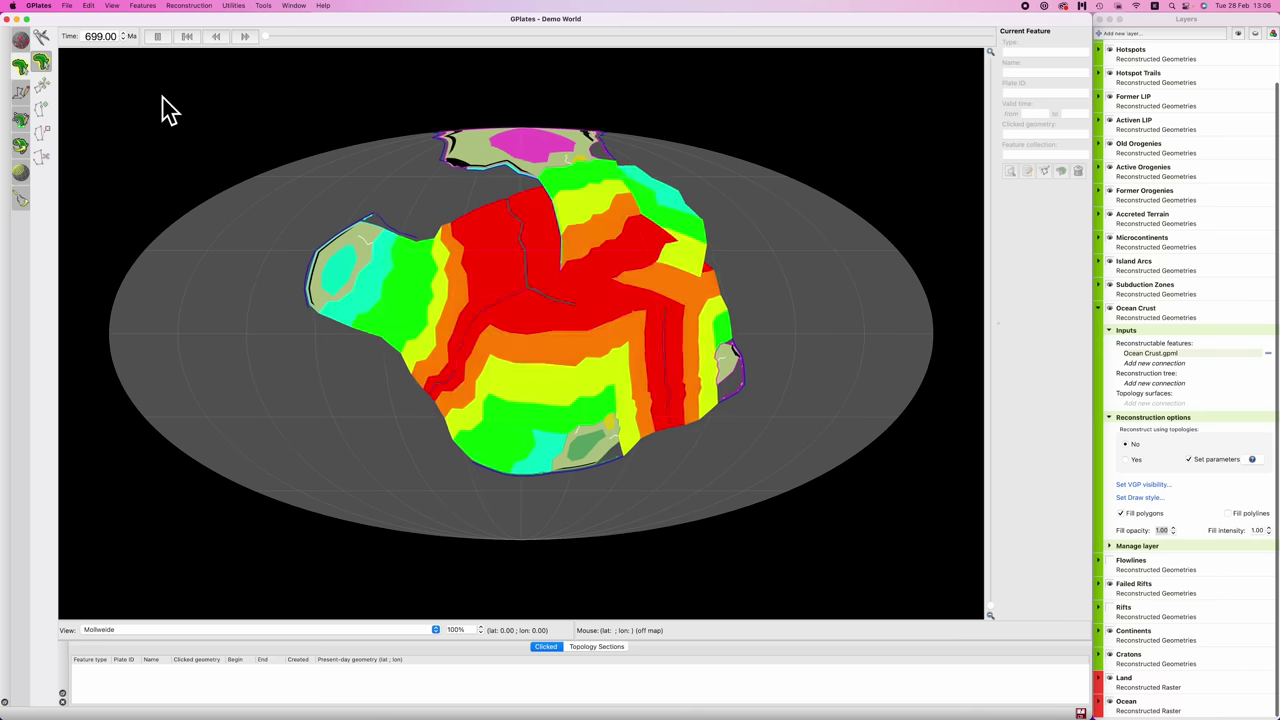
left_click(157, 36)
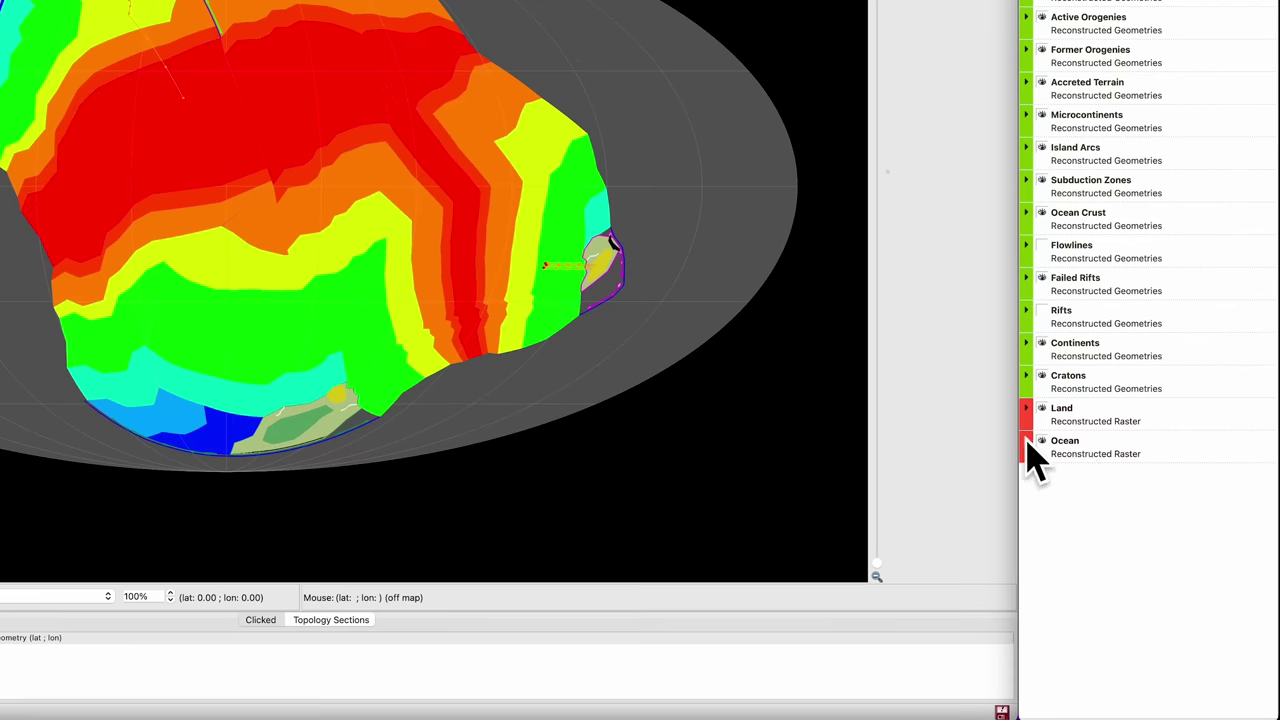
Disconnect Ocean Crust polygons from the Ocean raster and set its opacity to 1.00.
left_click(1026, 440)
scroll(1108, 357, "down", 1)
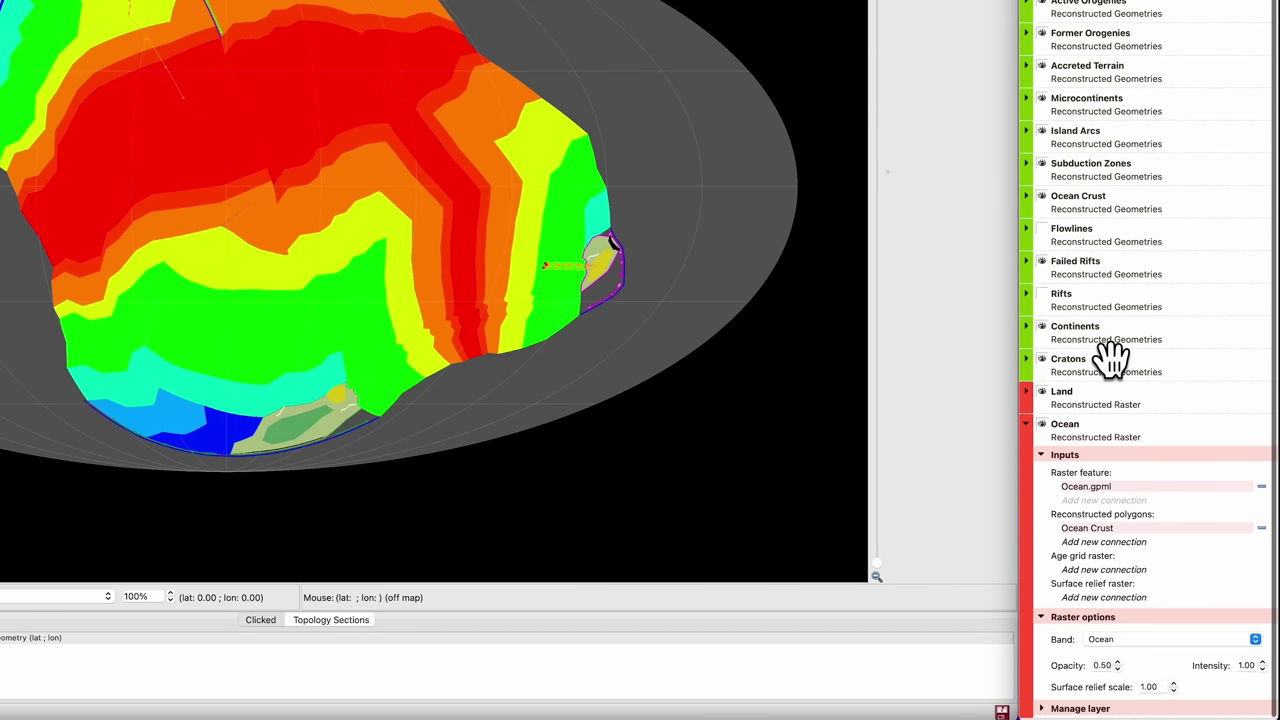
left_click(1261, 527)
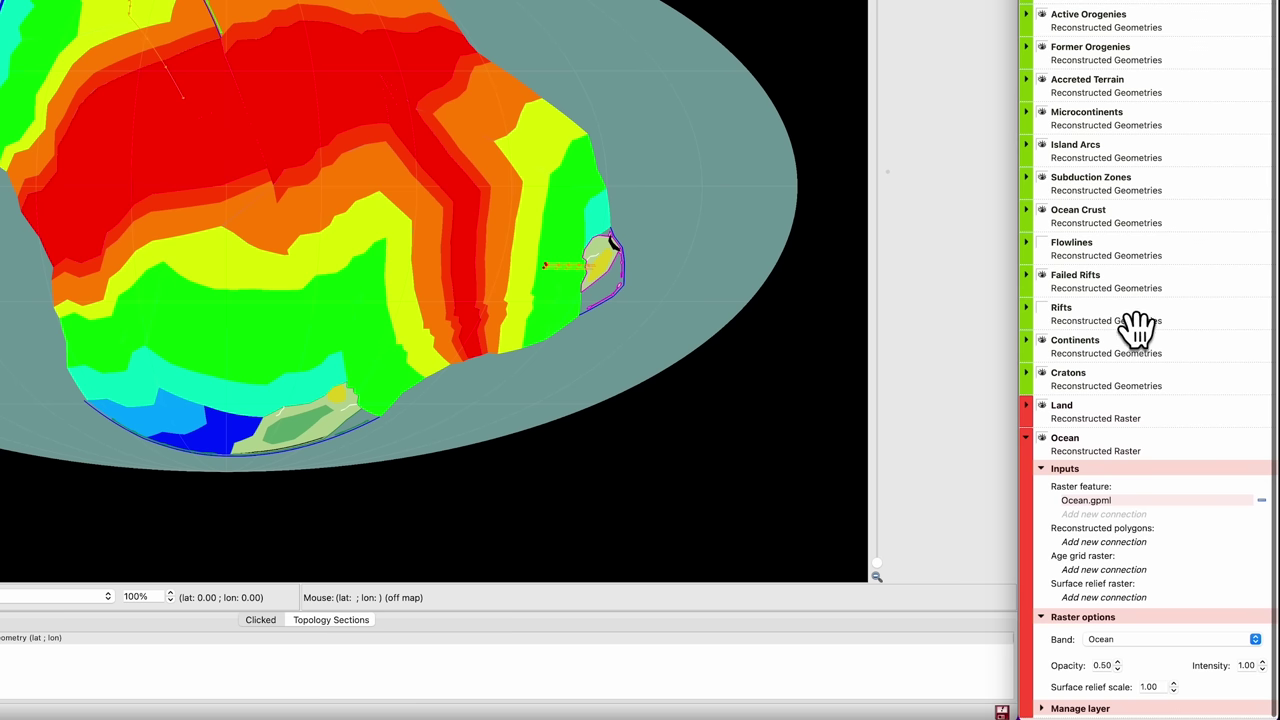
left_click(1103, 665)
type("1")
key("Tab")
left_click(1027, 437)
Raise the Land raster's opacity slightly.
left_click(1028, 409)
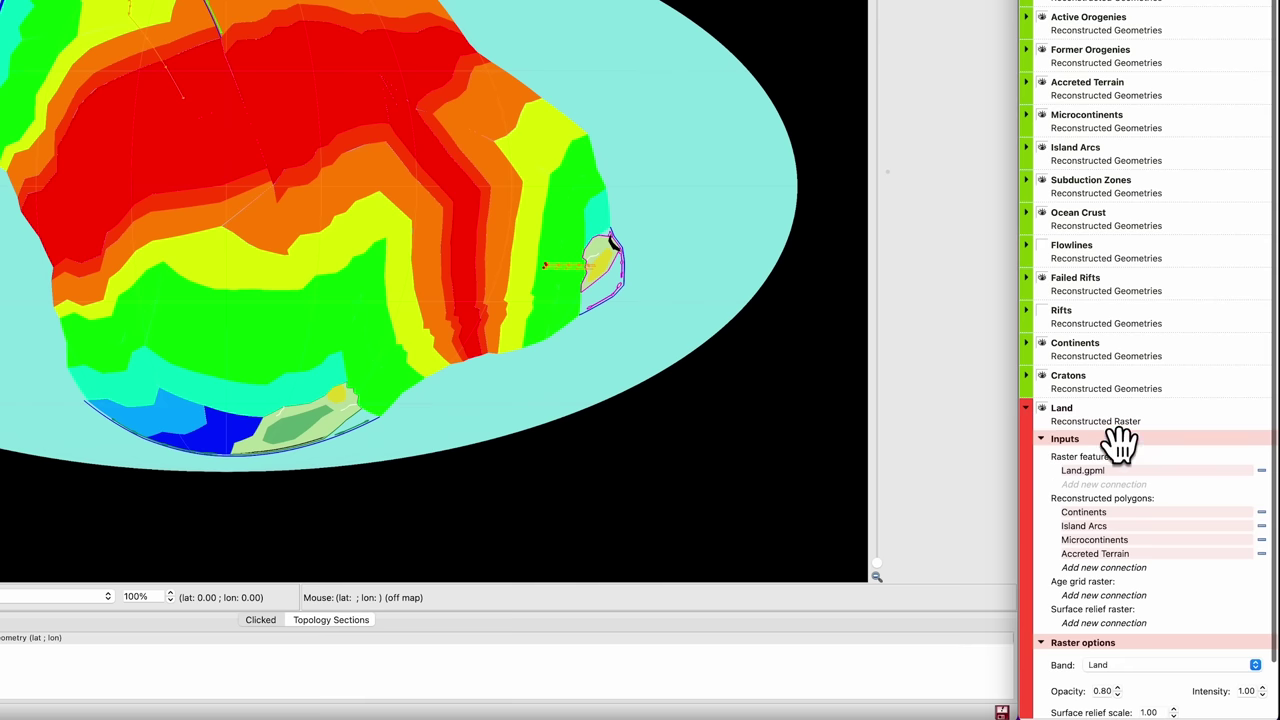
left_click(1104, 689)
key("Up")
key("Up")
key("Up")
key("Up")
left_click(1028, 409)
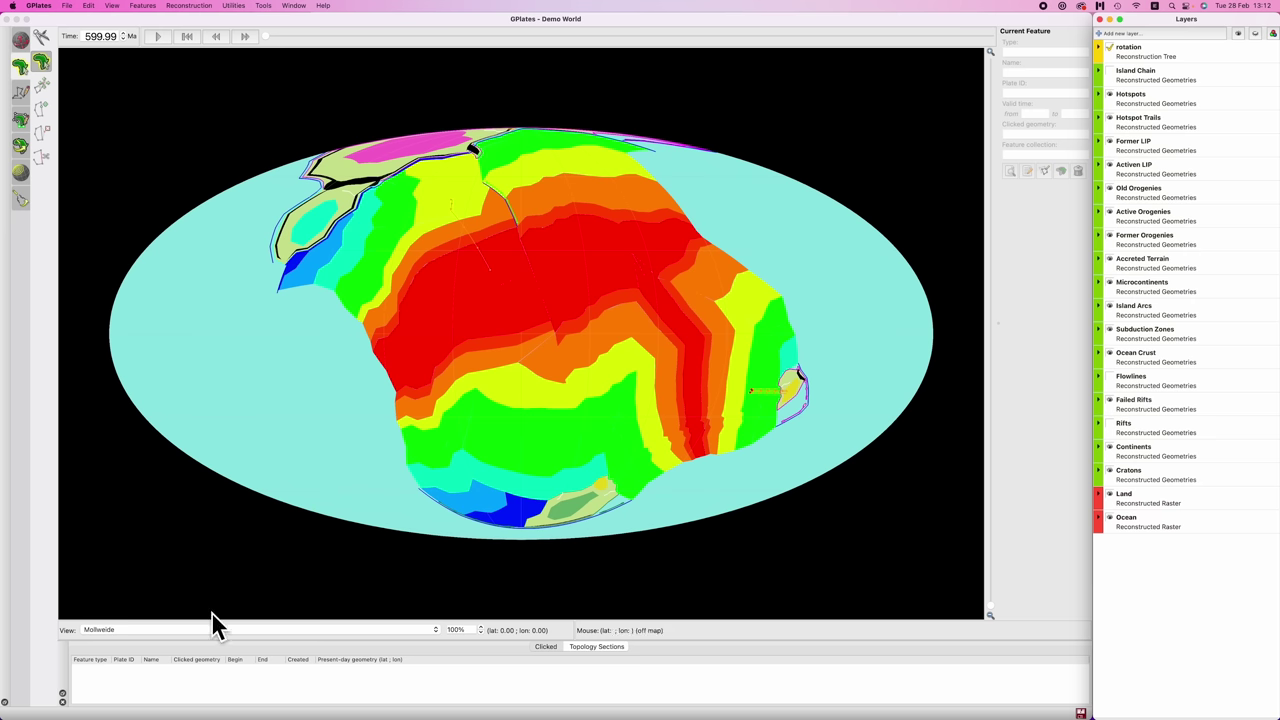
left_click(122, 627)
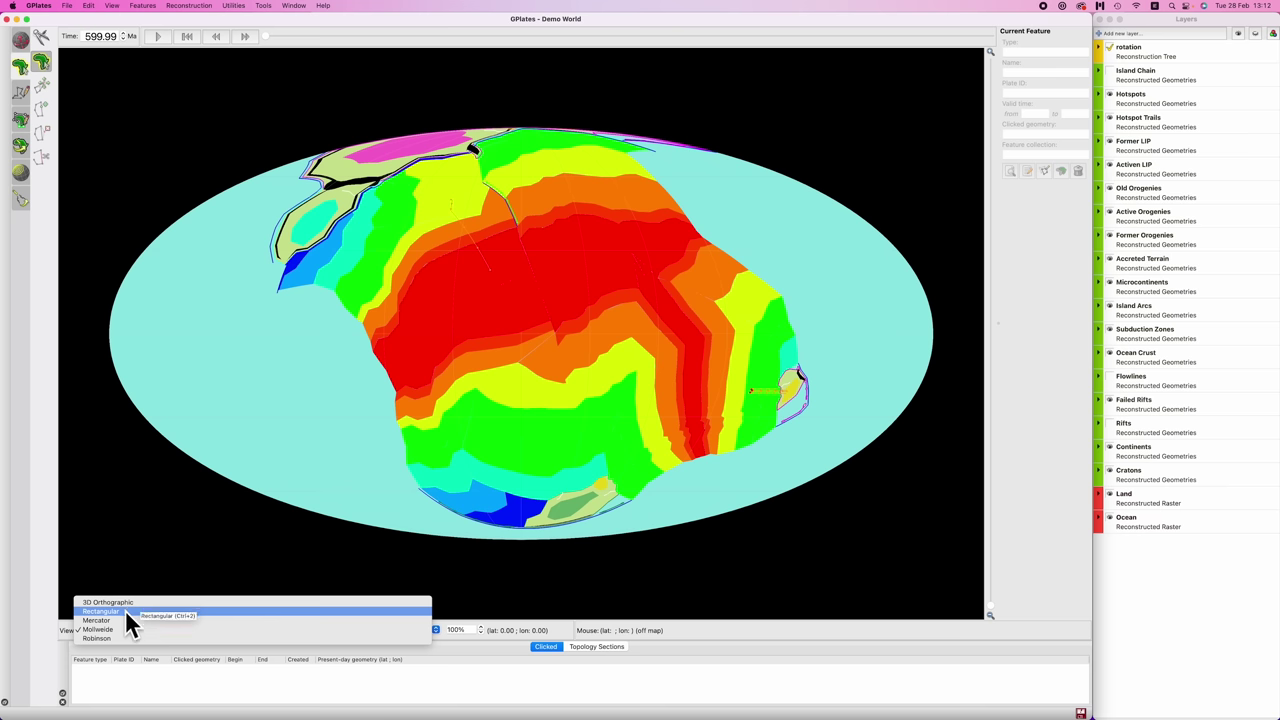
left_click(127, 605)
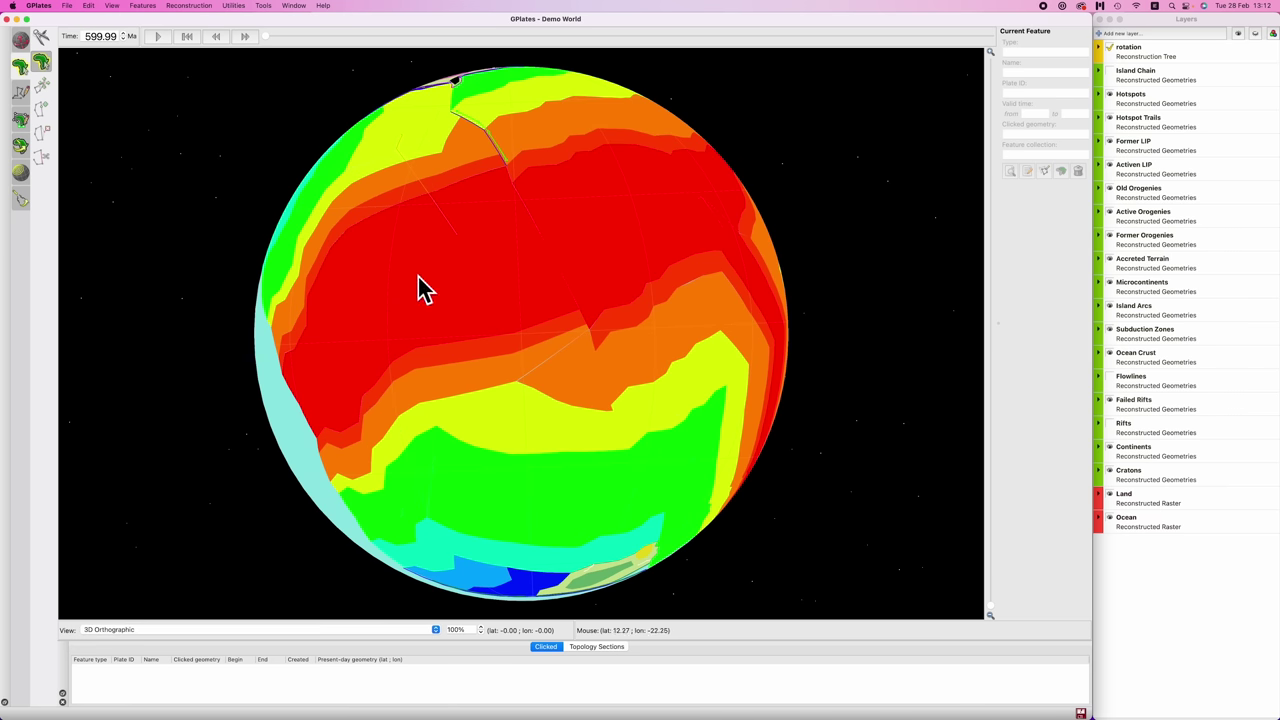
left_click(127, 631)
left_click(127, 638)
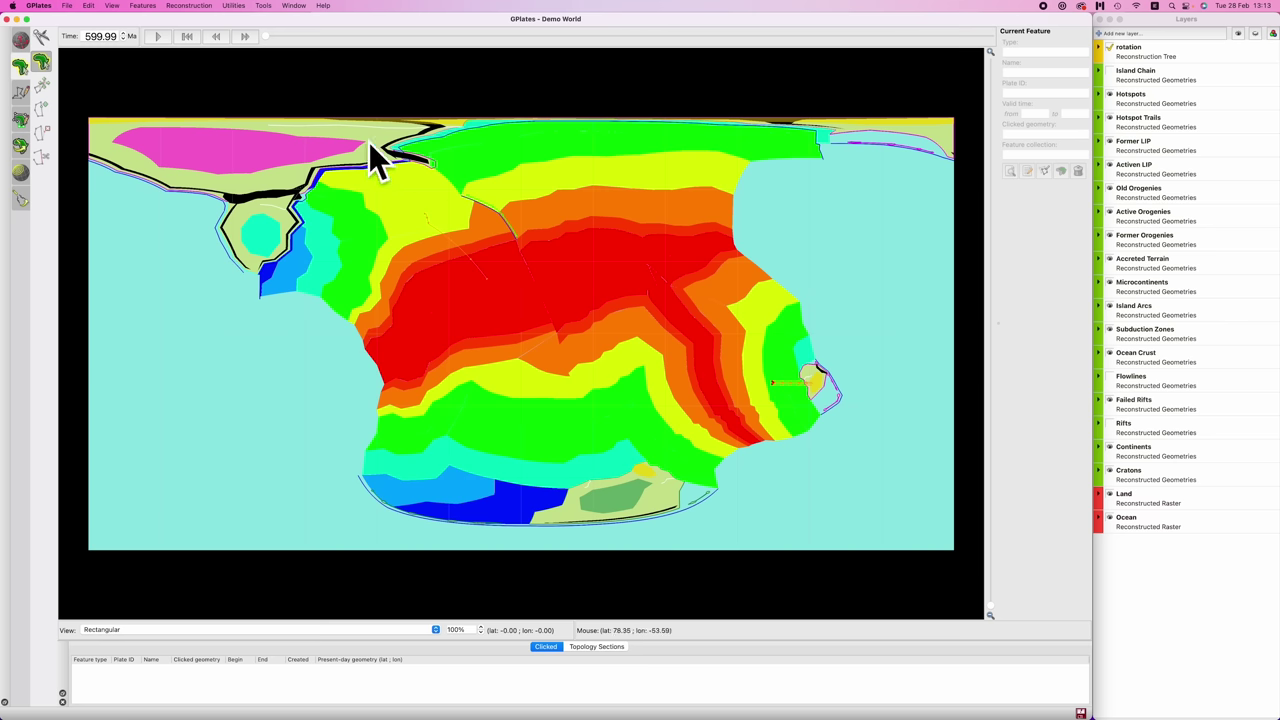
key("Down")
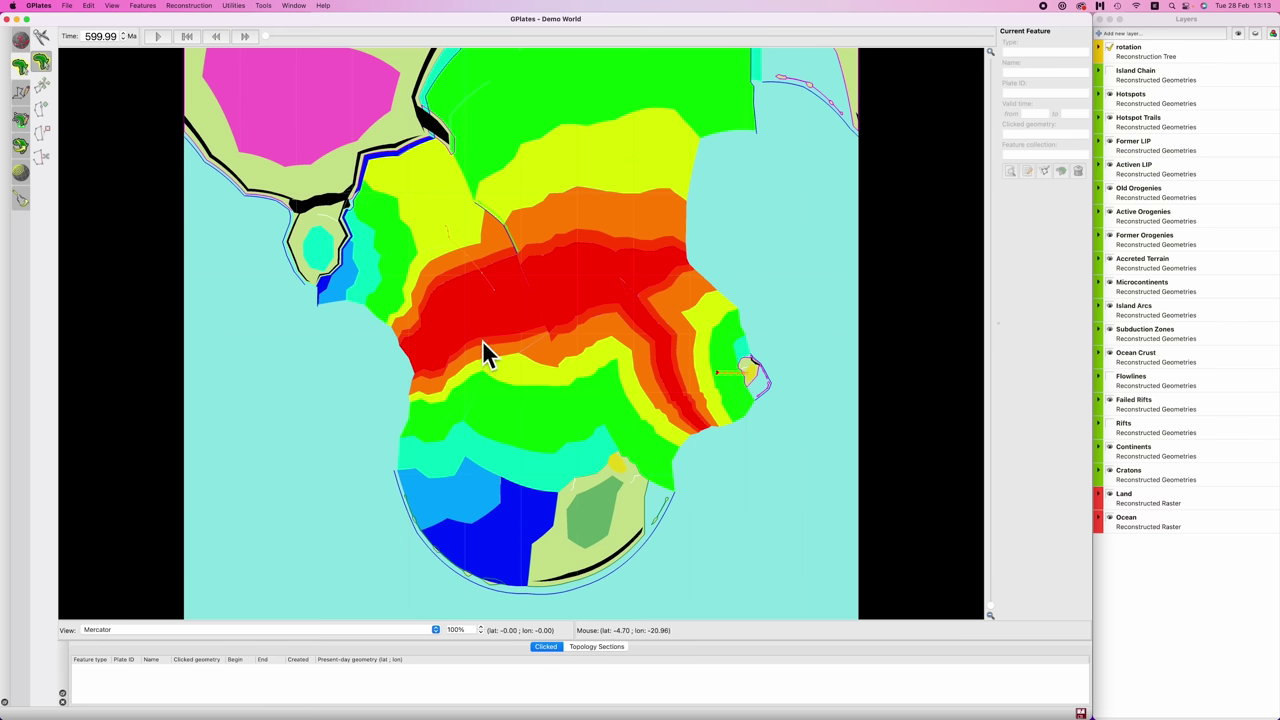
scroll(146, 632, "down", 1)
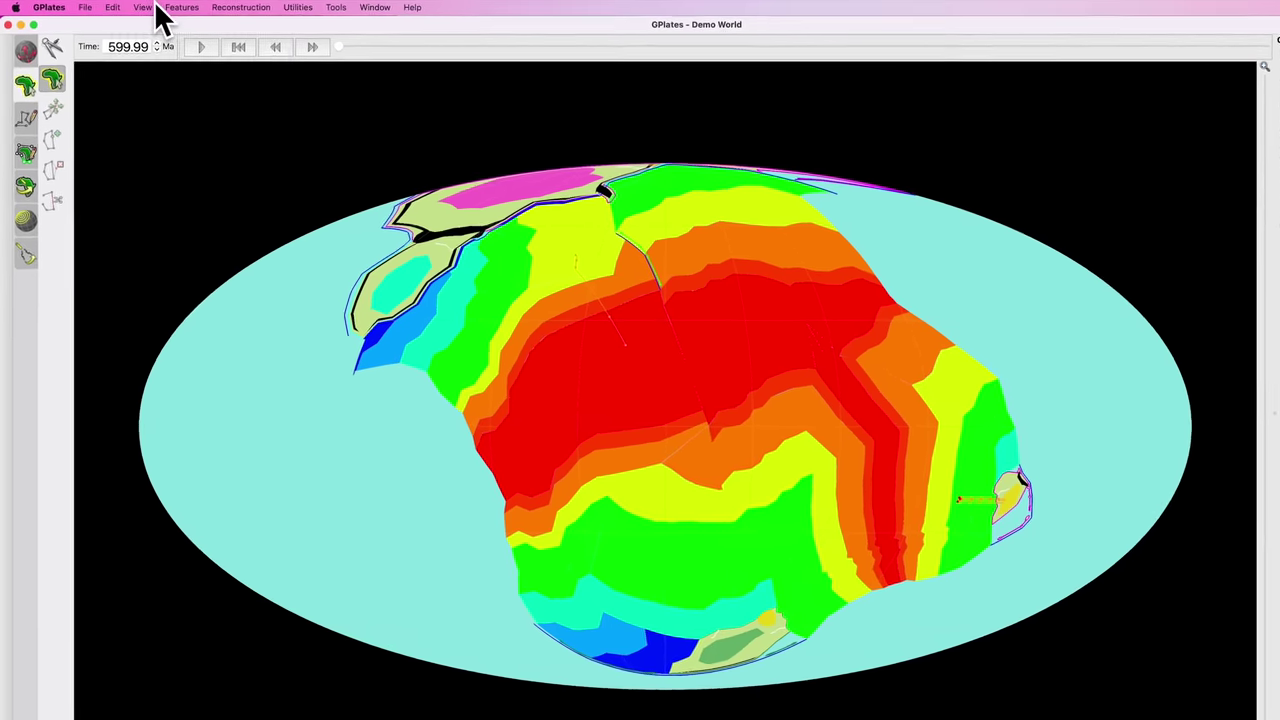
Keep the Mollweide projection and set its central meridian to 30°.
left_click(112, 5)
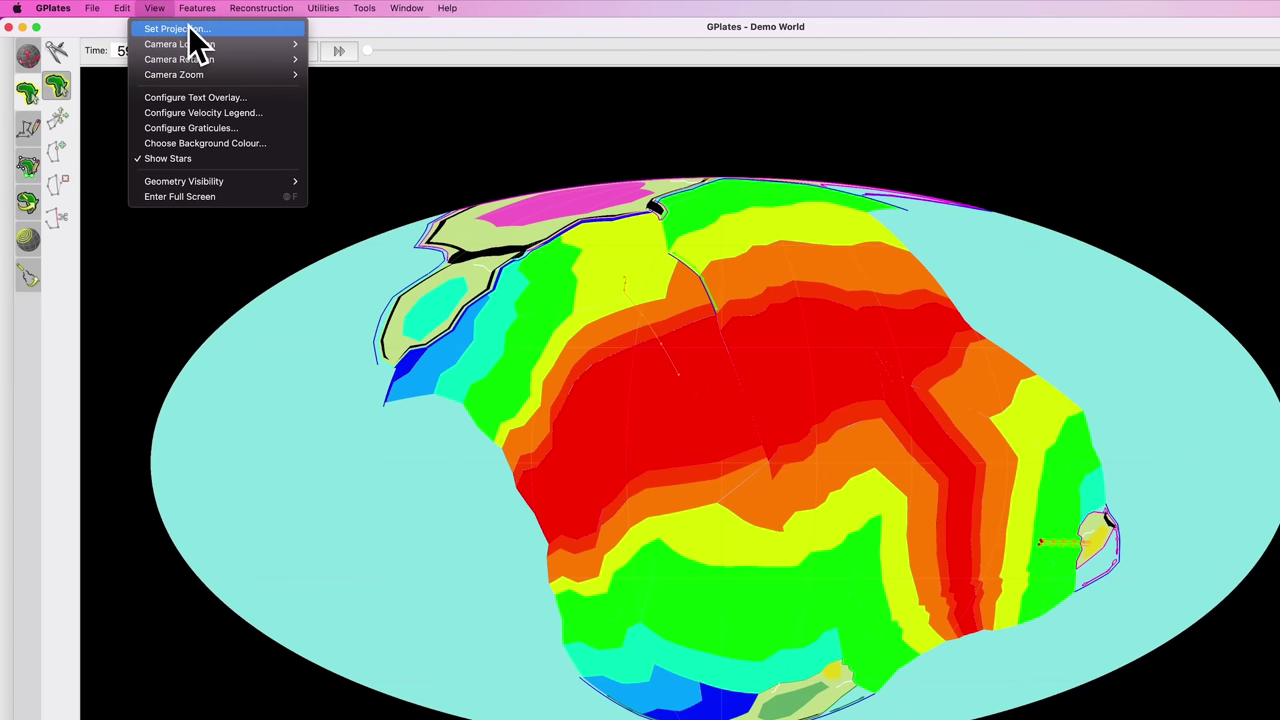
left_click(190, 28)
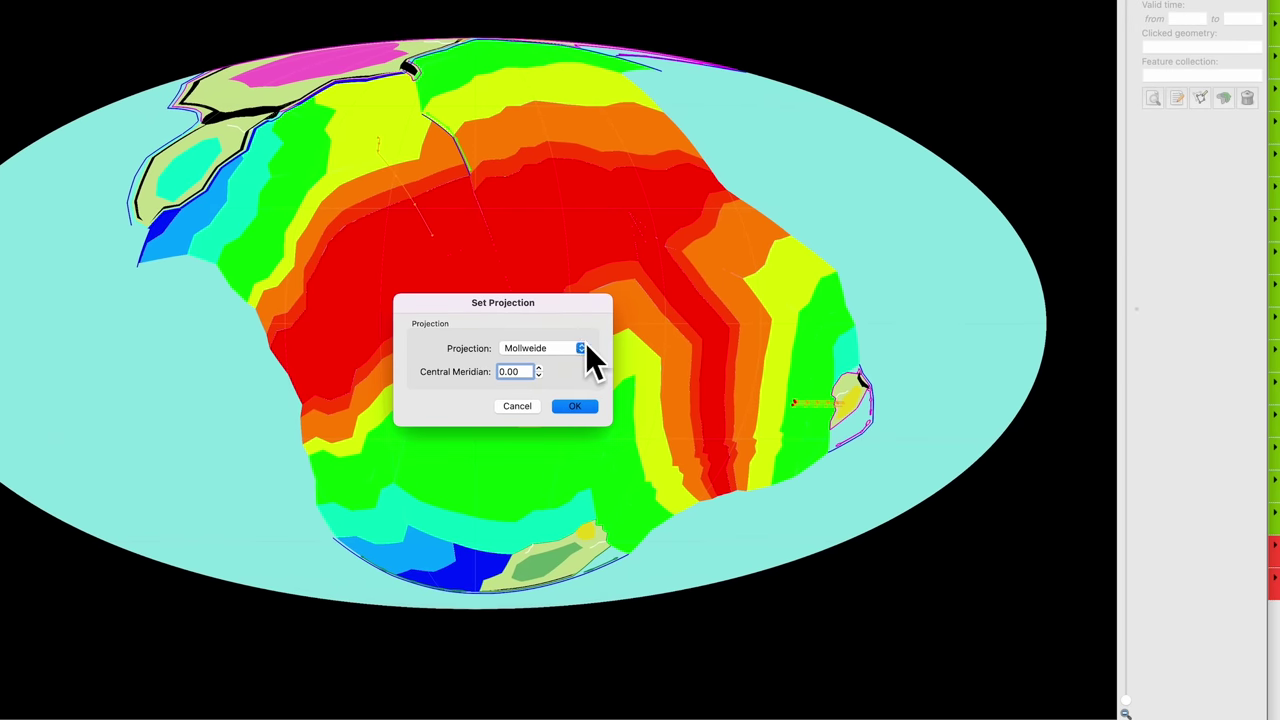
left_click(580, 347)
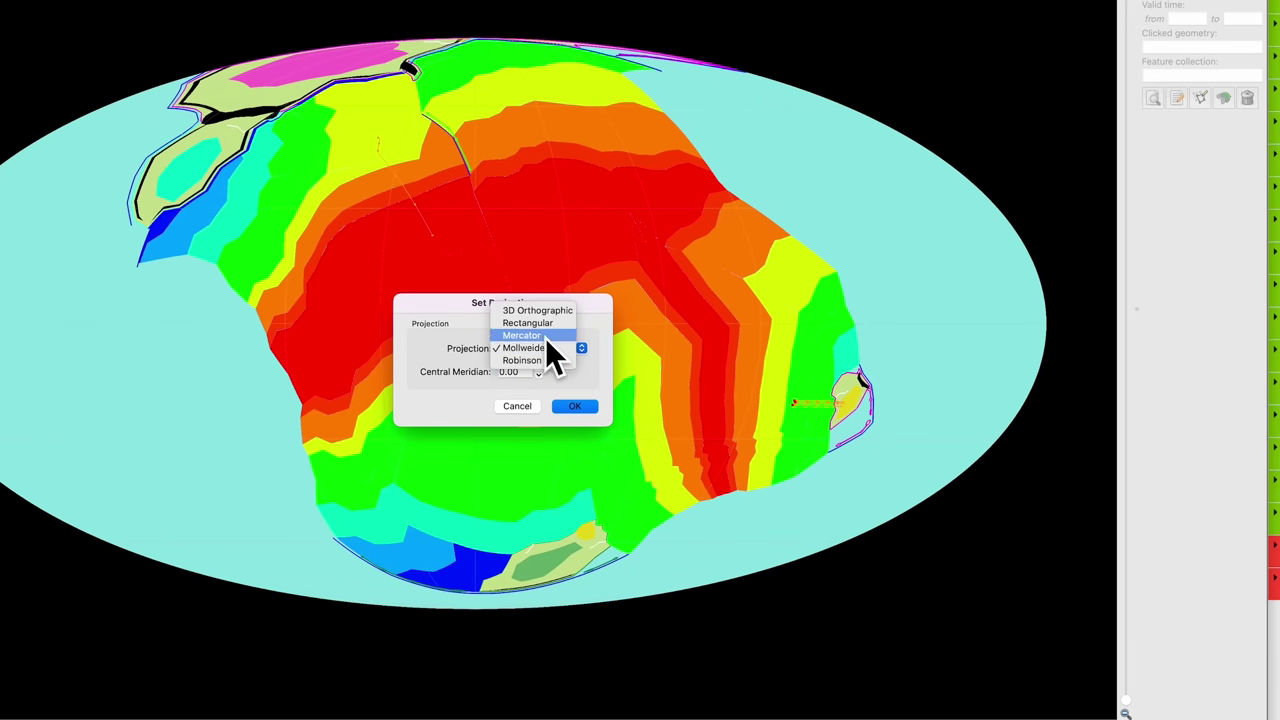
left_click(435, 372)
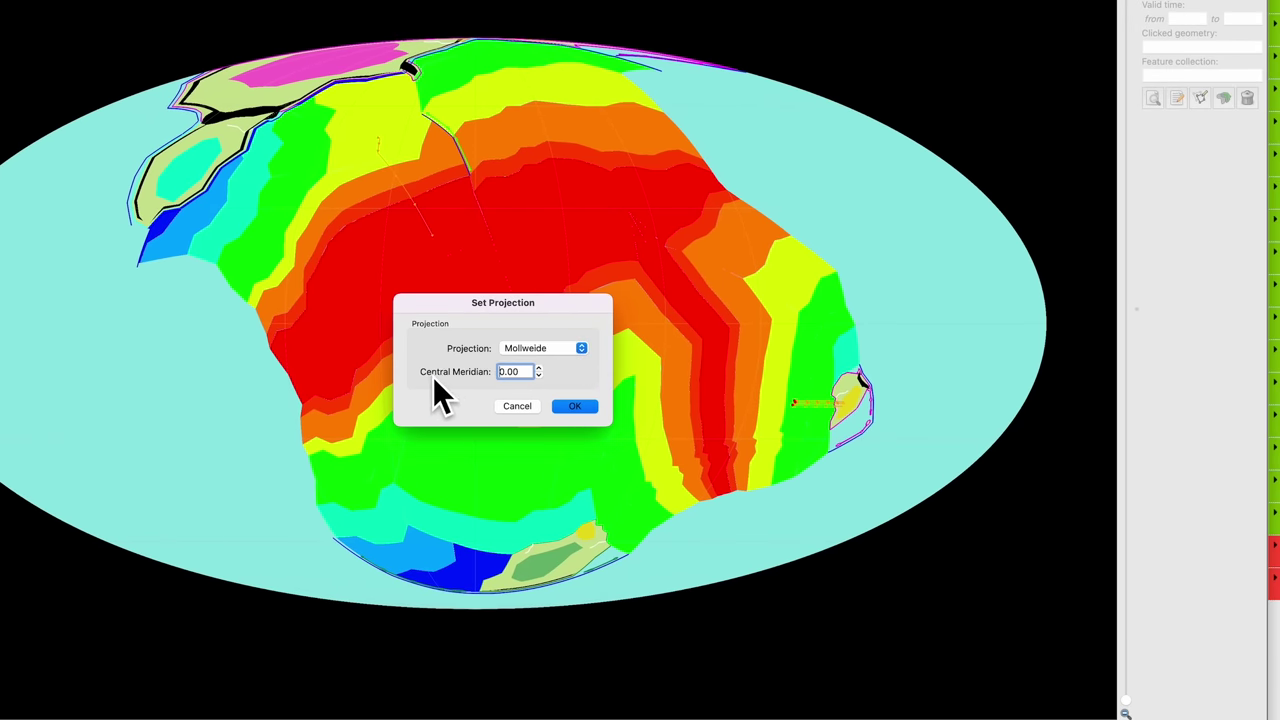
double_click(515, 371)
key("BackSpace")
type("30")
left_click(572, 405)
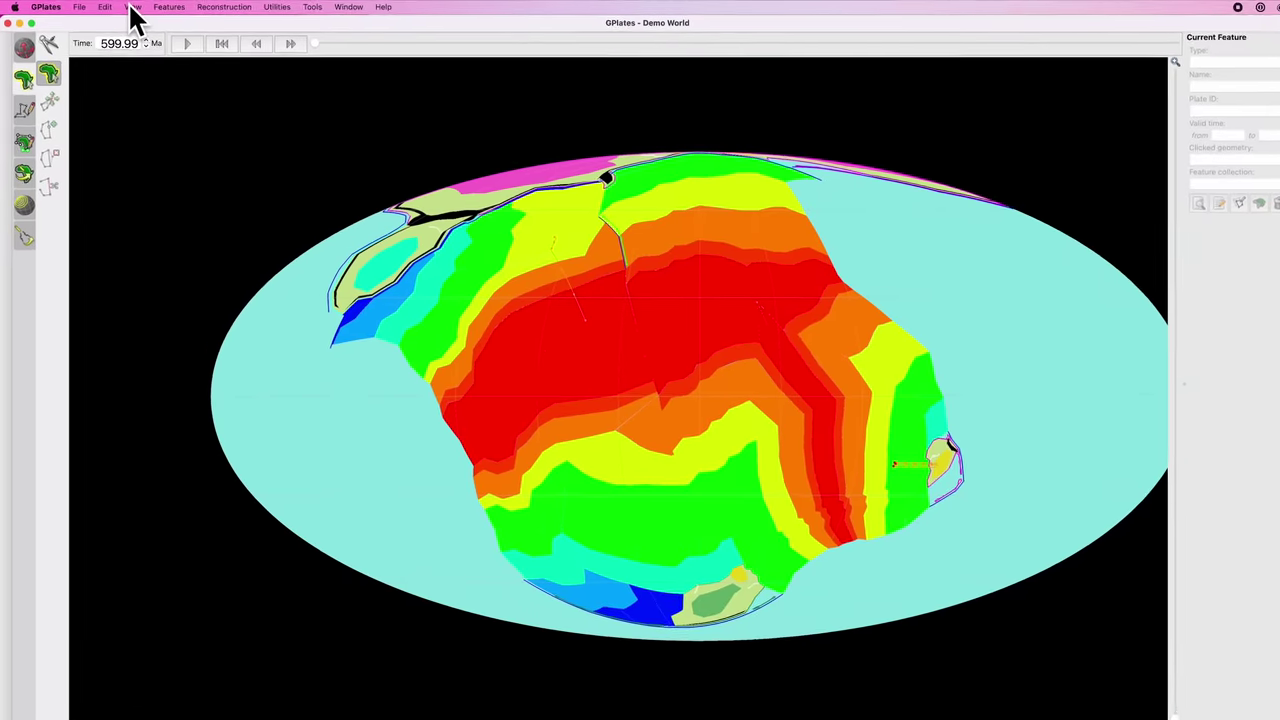
Set the camera location to longitude 30.
left_click(112, 6)
mouse_move(205, 44)
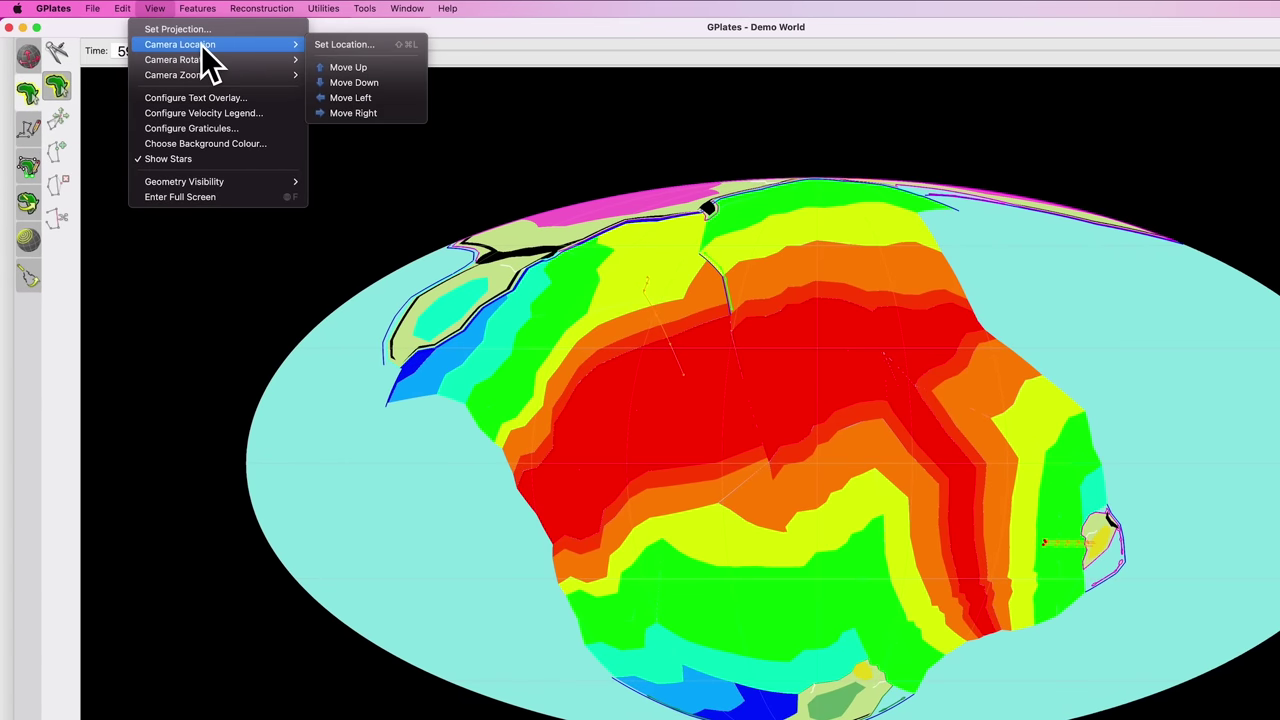
left_click(417, 44)
left_click(517, 370)
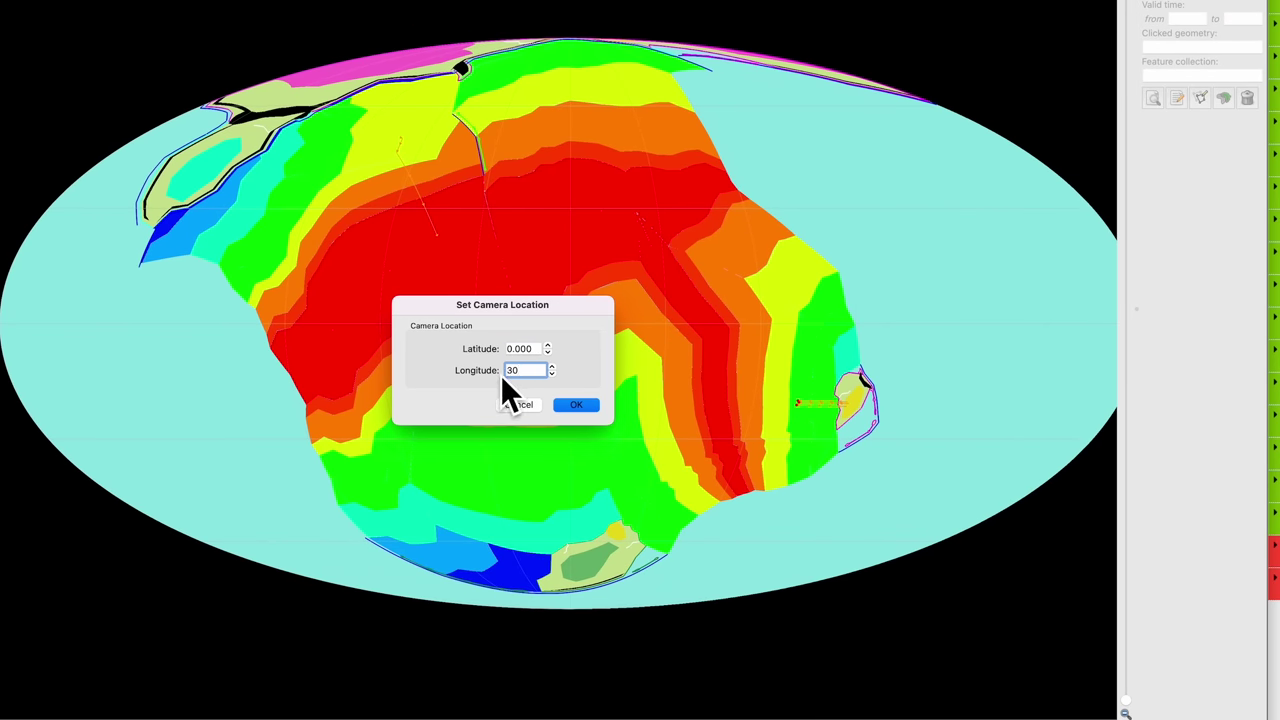
key("Return")
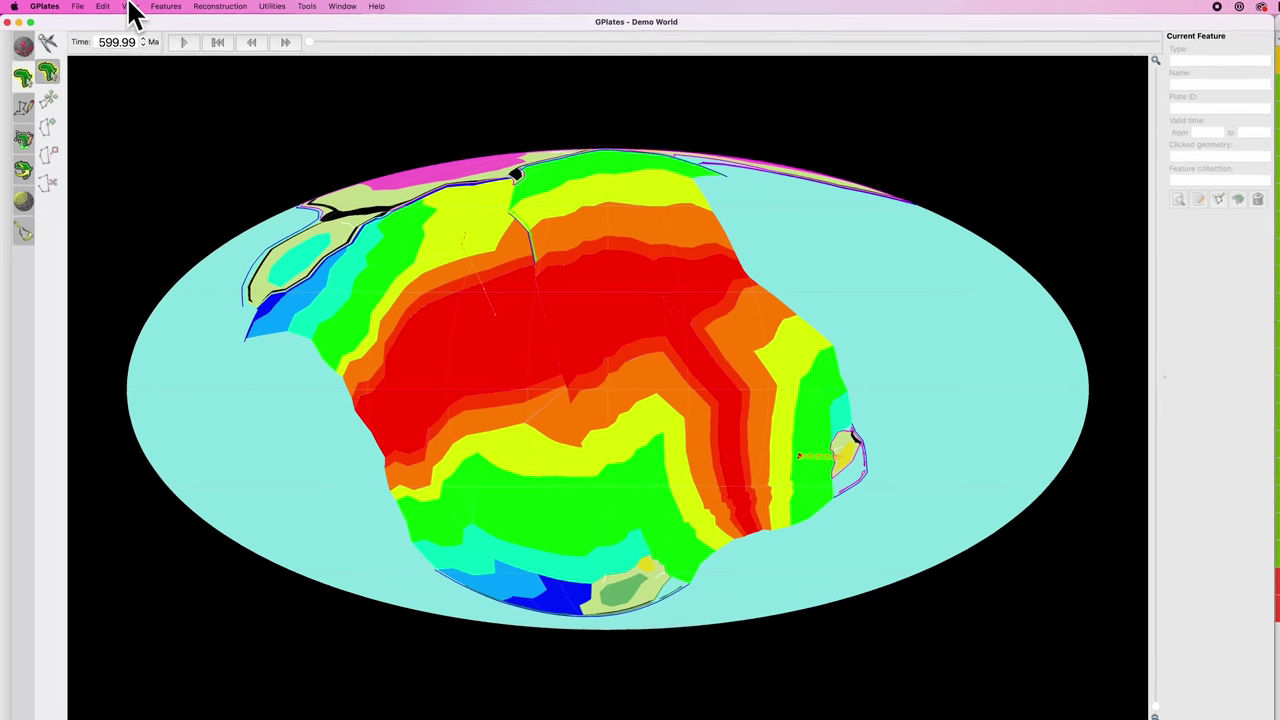
Set both graticule latitude and longitude deltas to 0 to hide the grid lines.
left_click(112, 5)
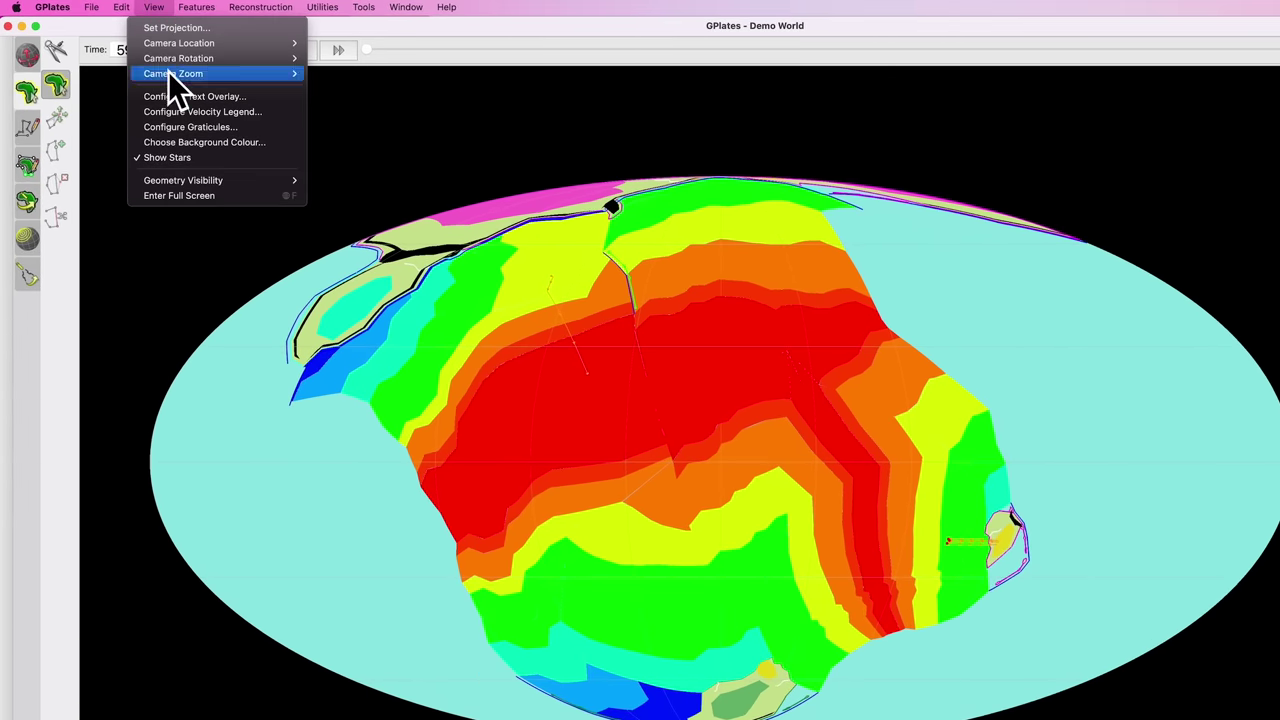
left_click(210, 130)
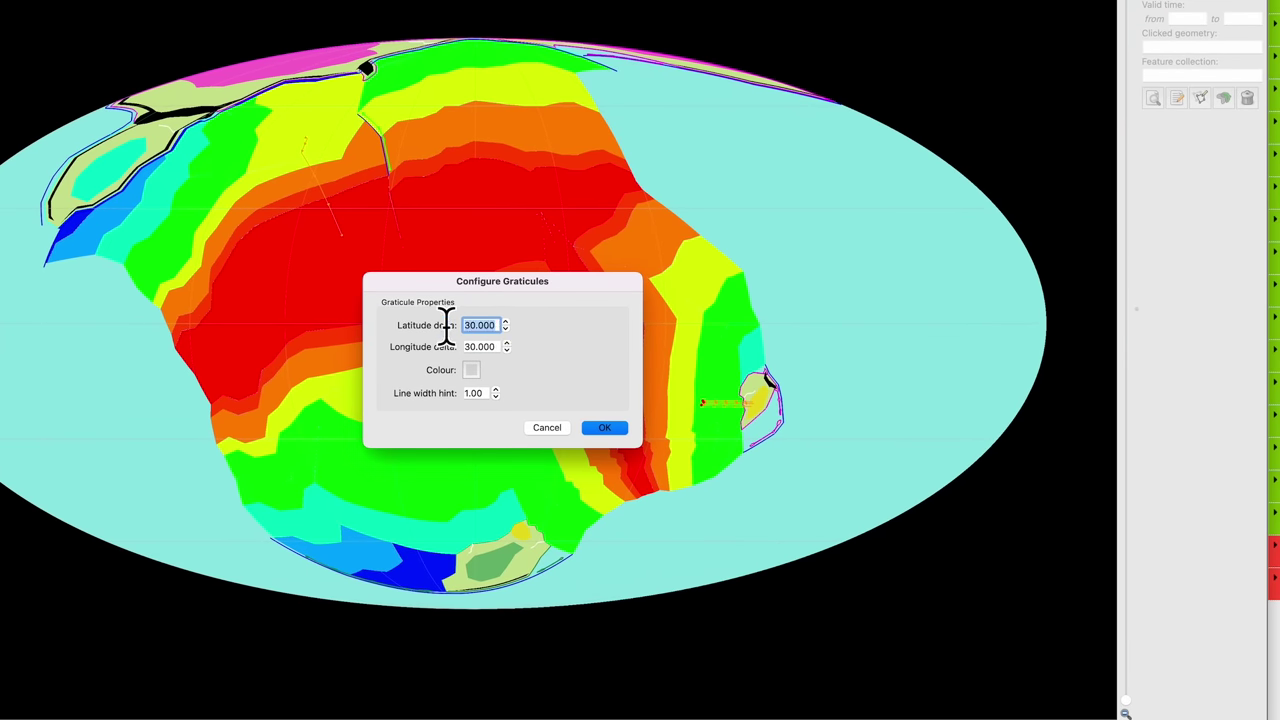
type("0")
key("Tab")
key("BackSpace")
type("0")
left_click(604, 428)
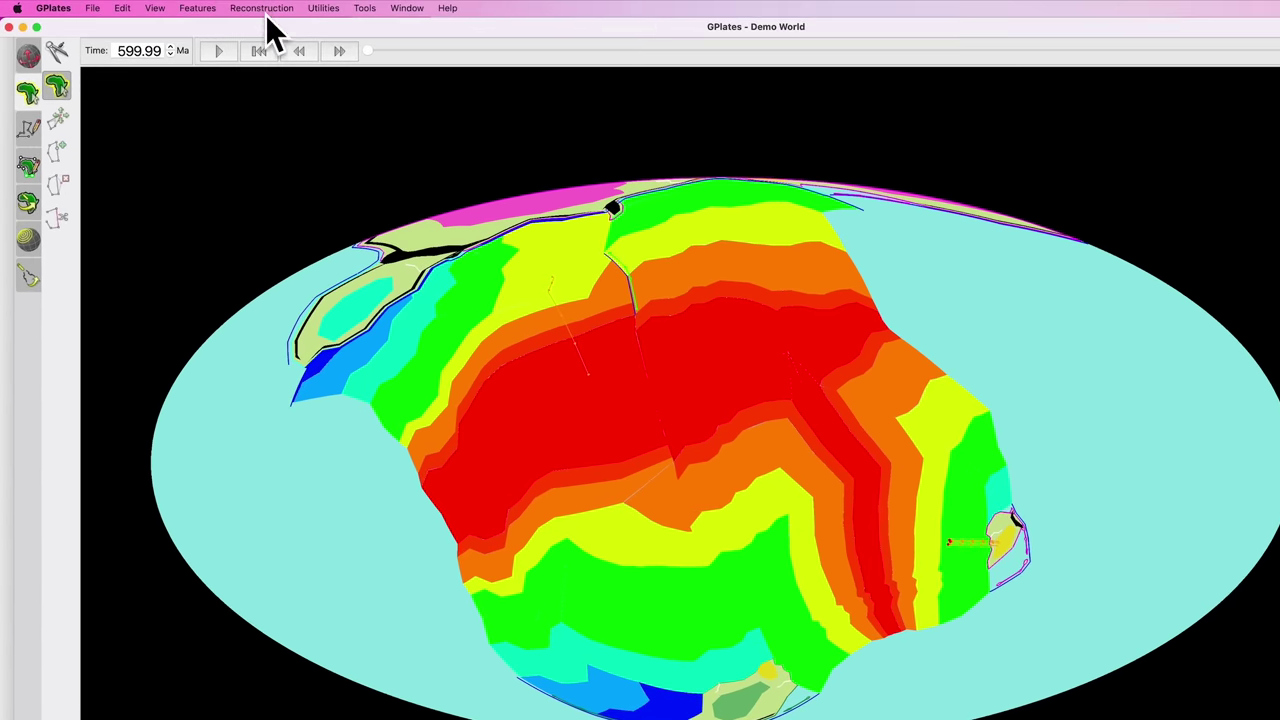
Set the export to a single snapshot at the main window time, 599.99 Ma.
left_click(189, 5)
left_click(270, 165)
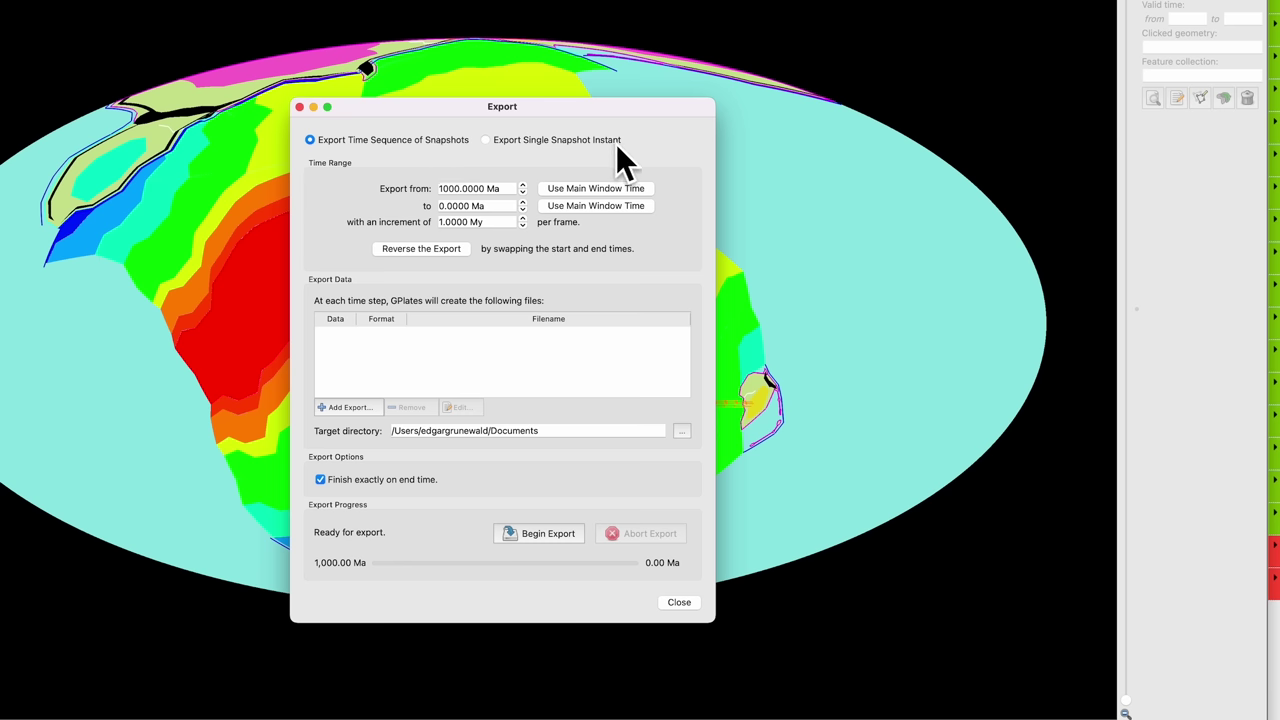
left_click(488, 140)
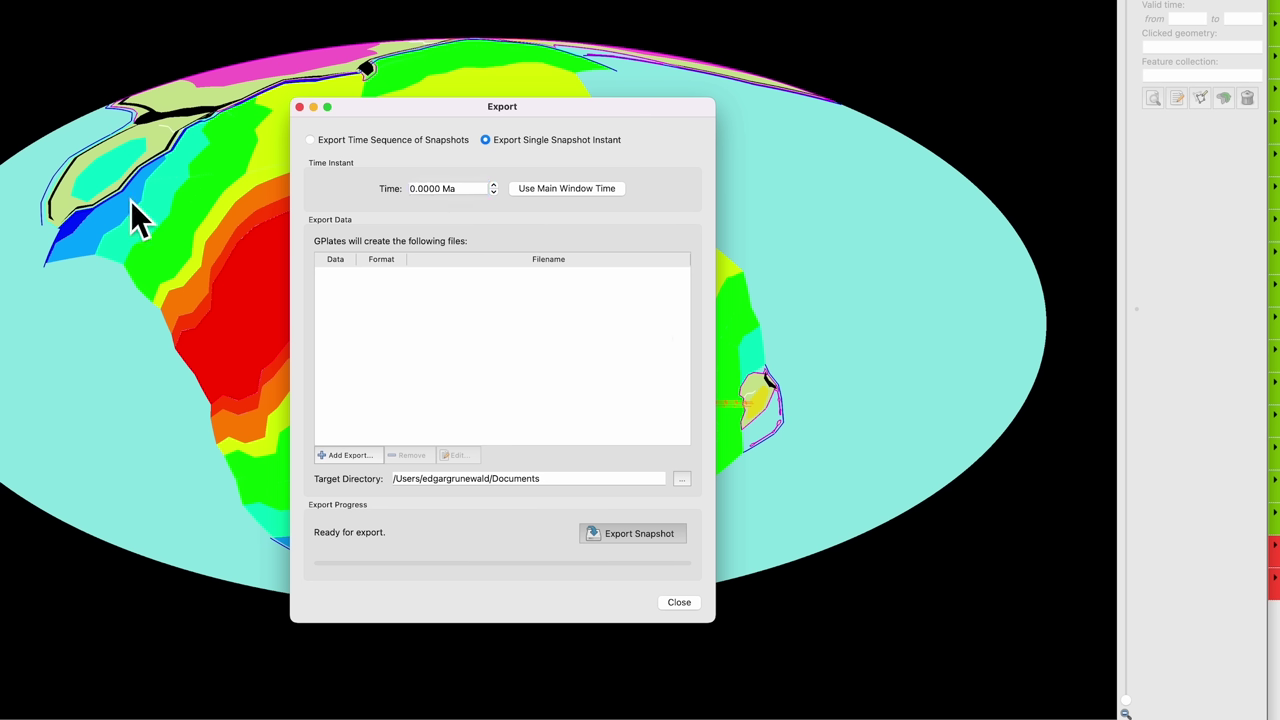
left_click(604, 190)
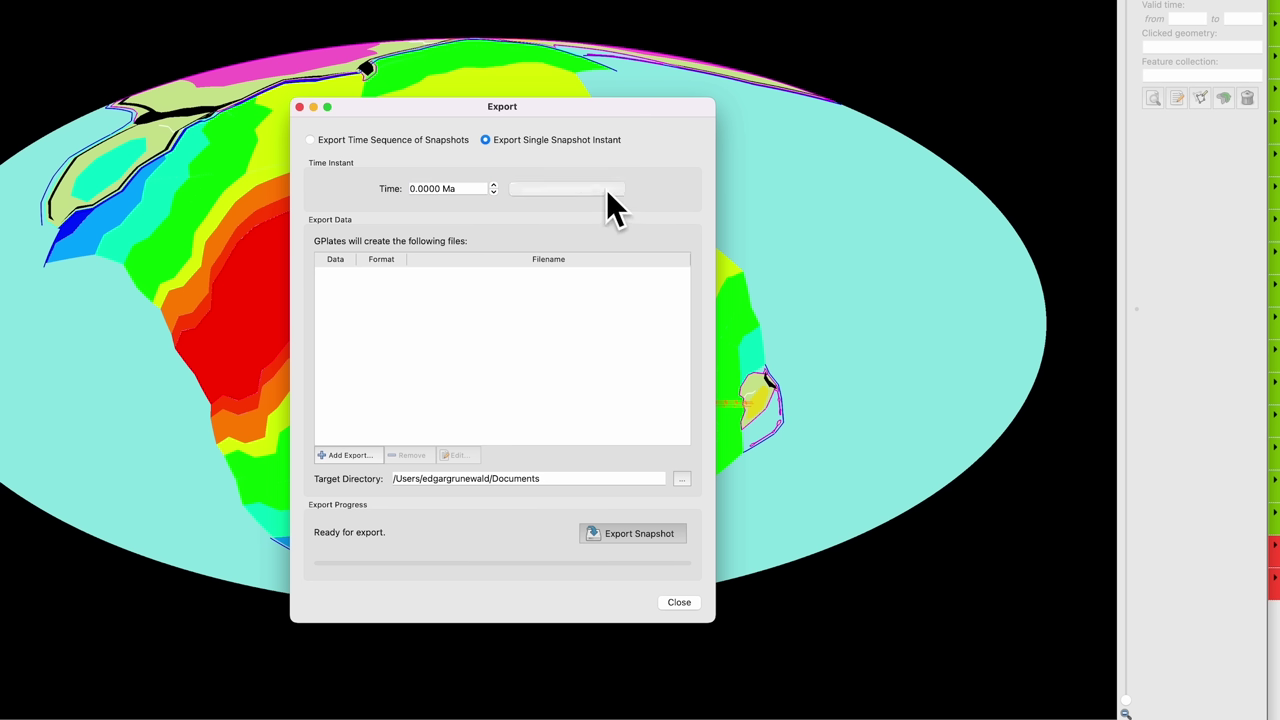
Add a Projected Geometries SVG export named snapshot_%0.2fMa.
left_click(347, 456)
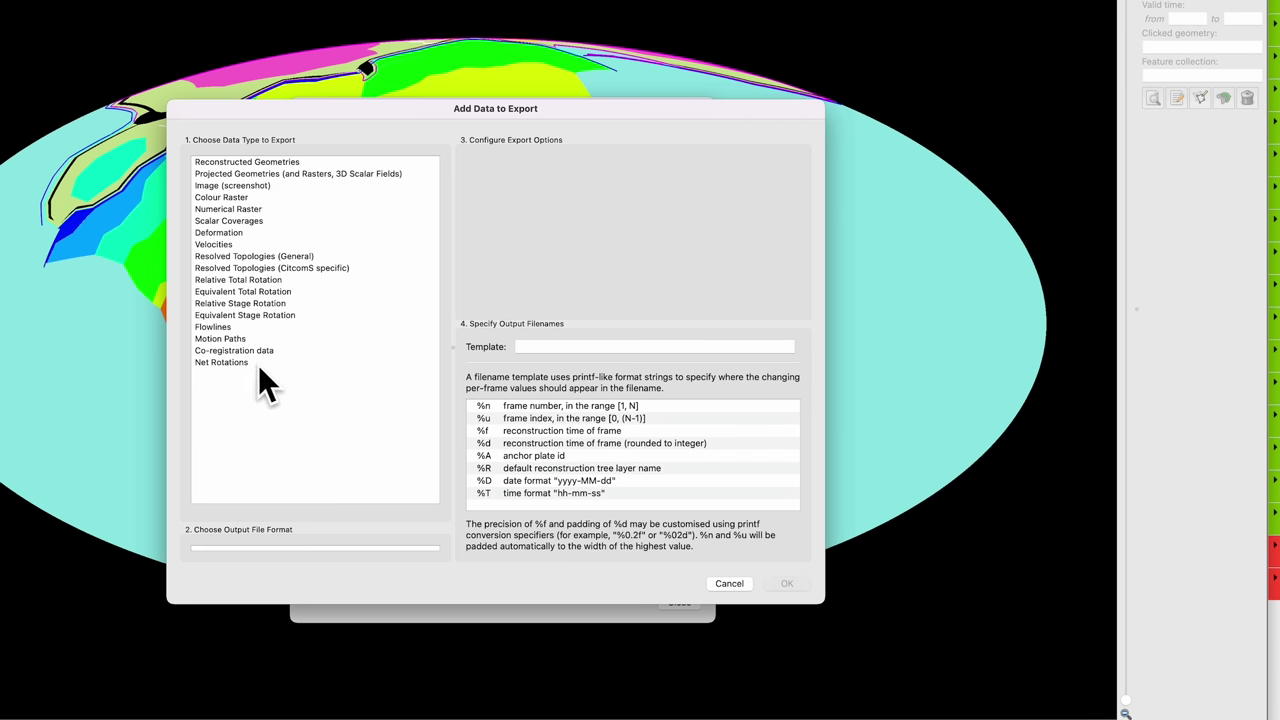
left_click(238, 174)
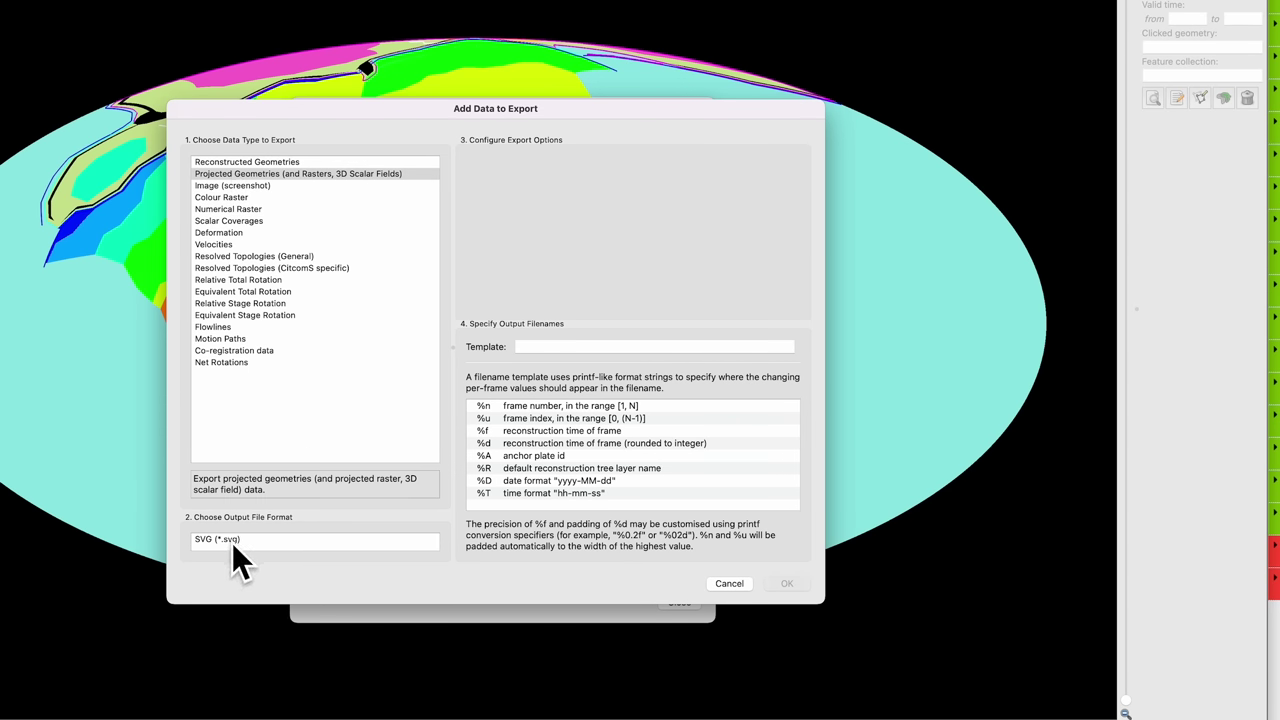
left_click(245, 186)
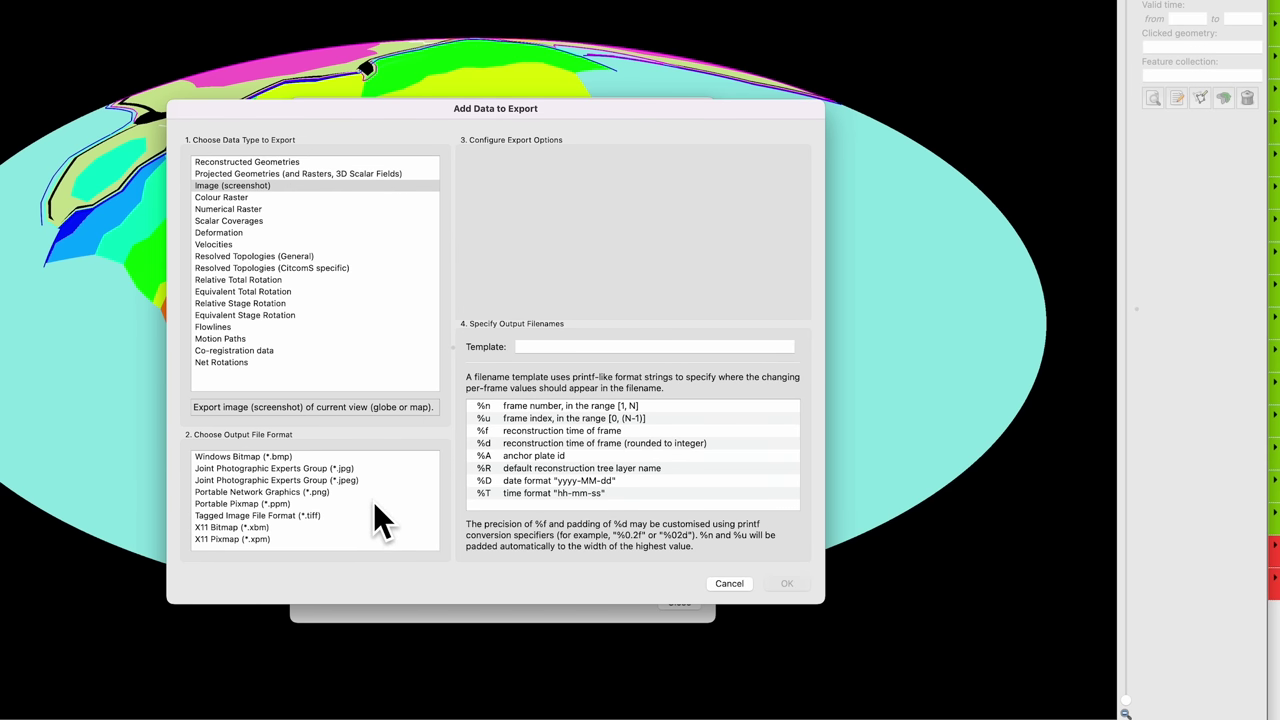
left_click(237, 174)
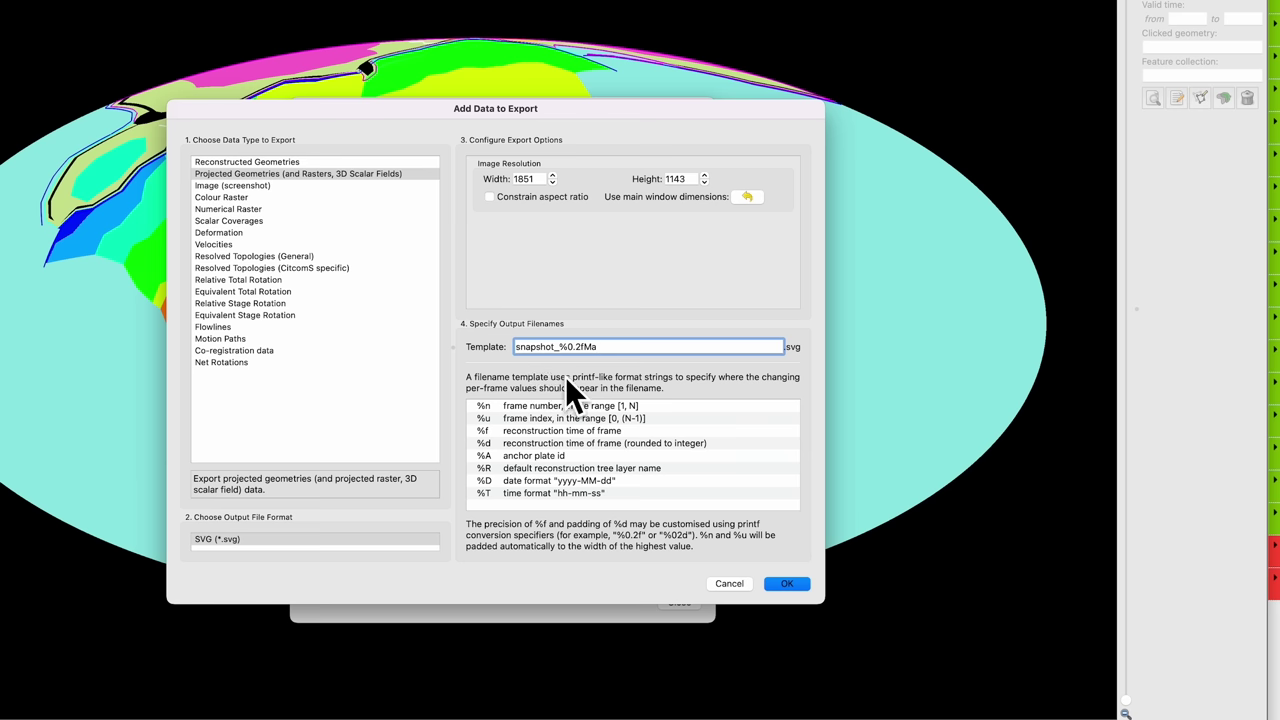
left_click(779, 583)
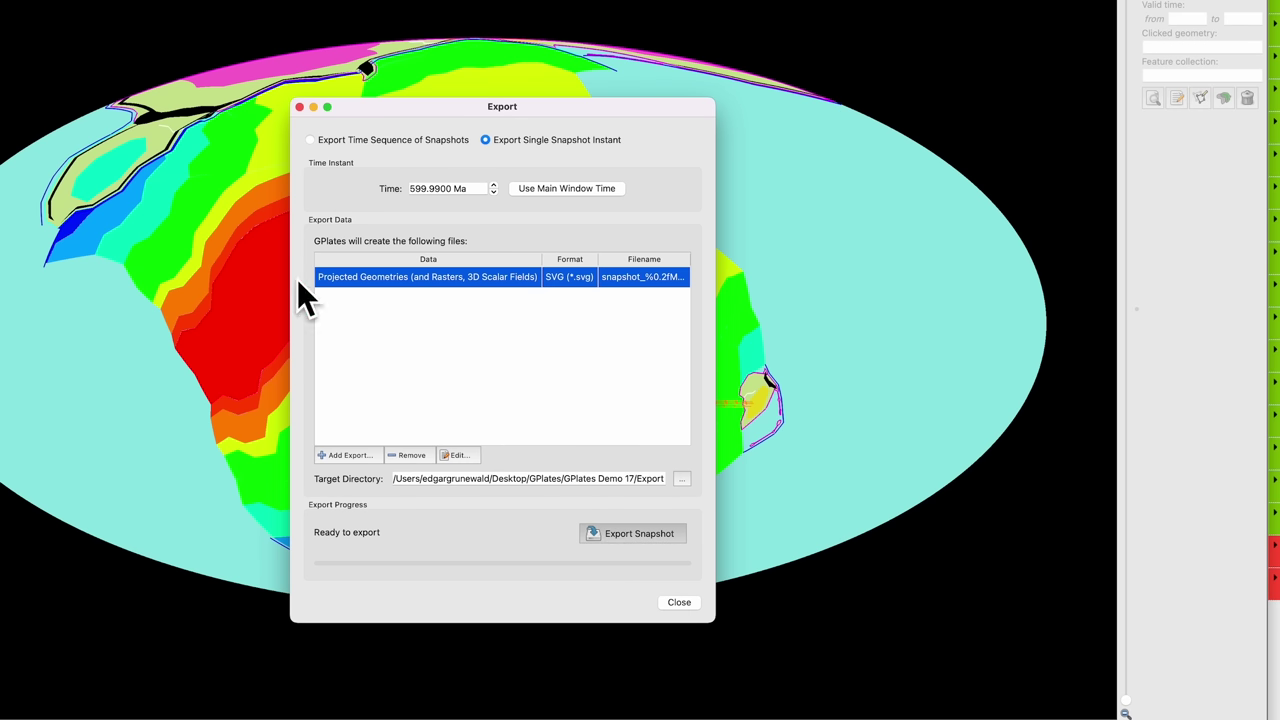
Add an Image (screenshot) PNG export and export both snapshots at 599.99 Ma.
left_click(352, 457)
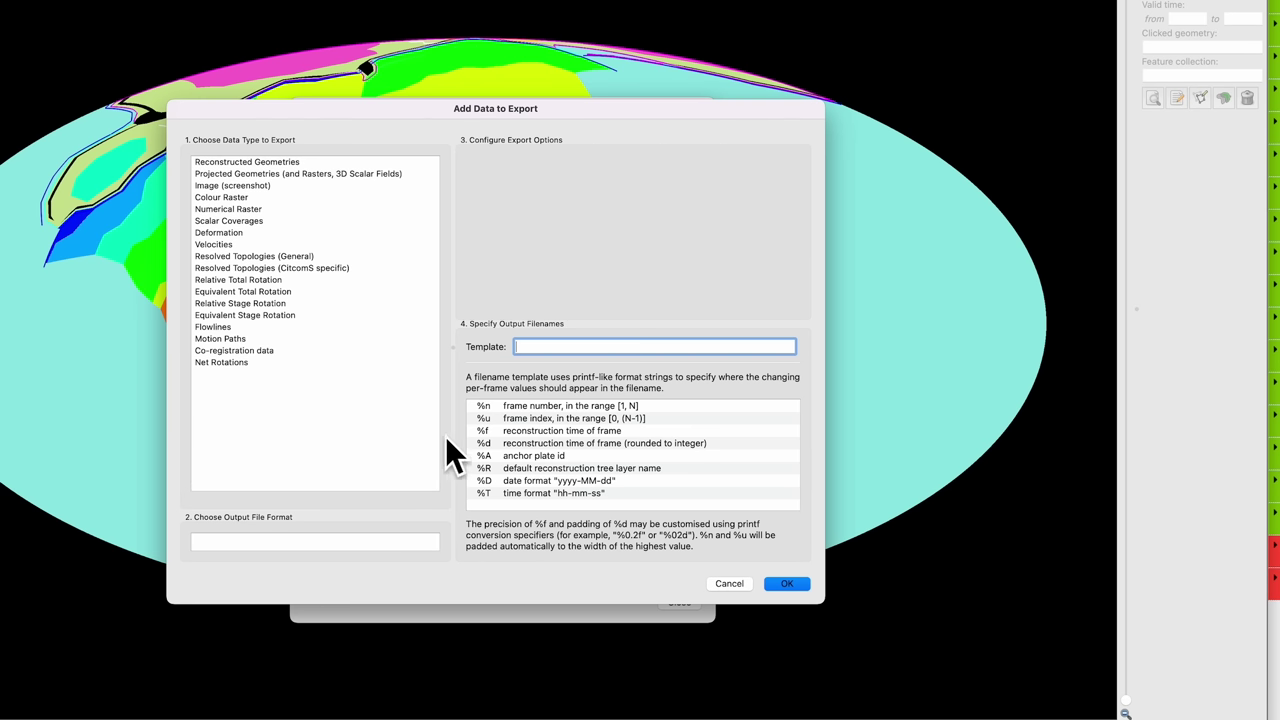
left_click(246, 185)
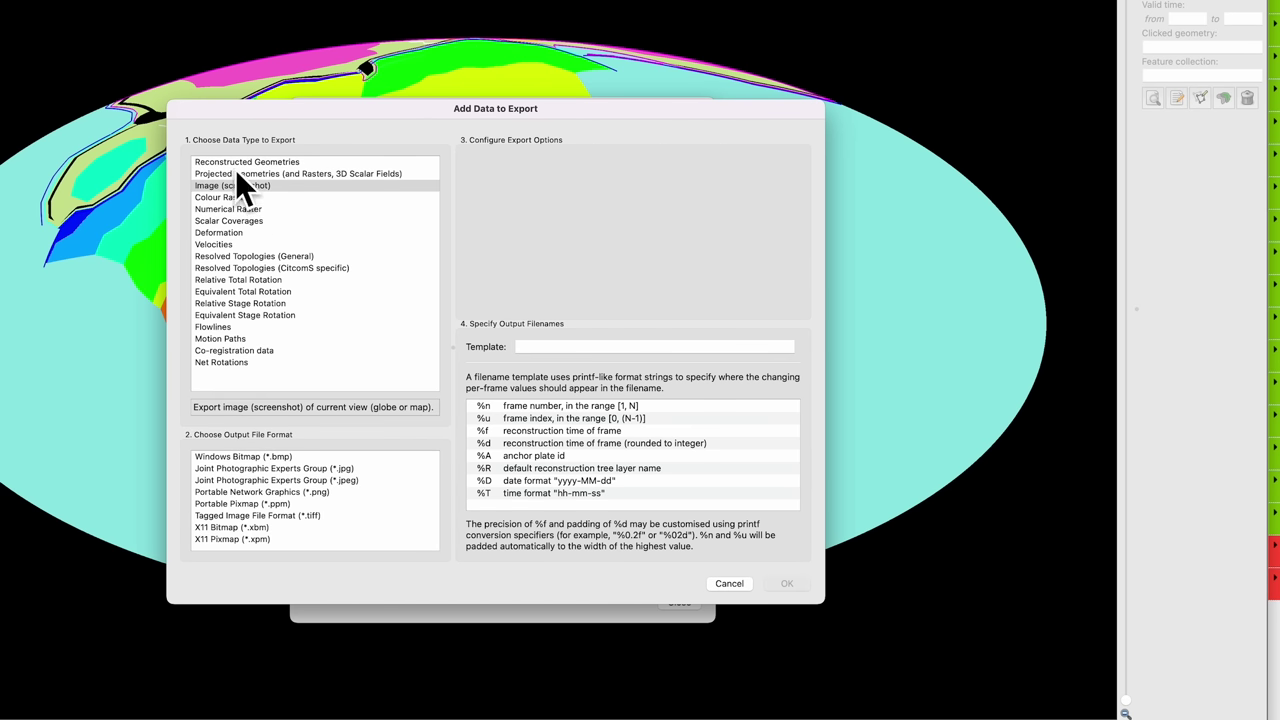
left_click(296, 490)
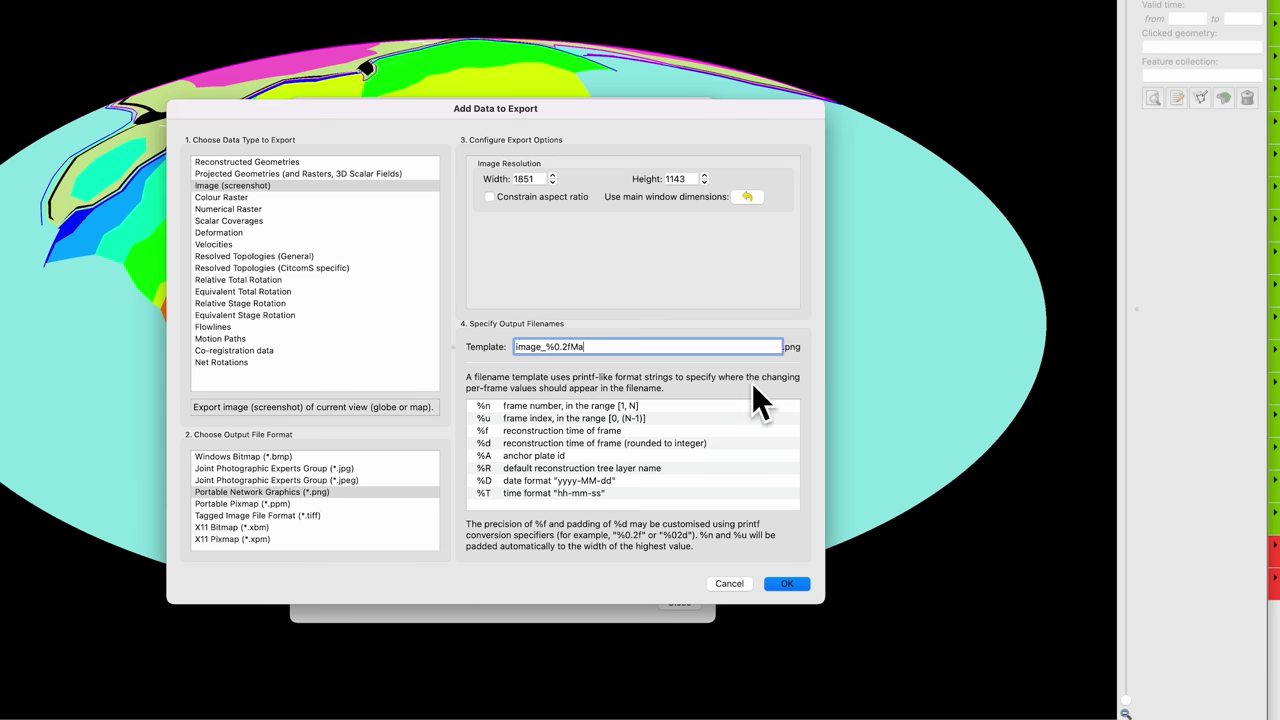
left_click(788, 583)
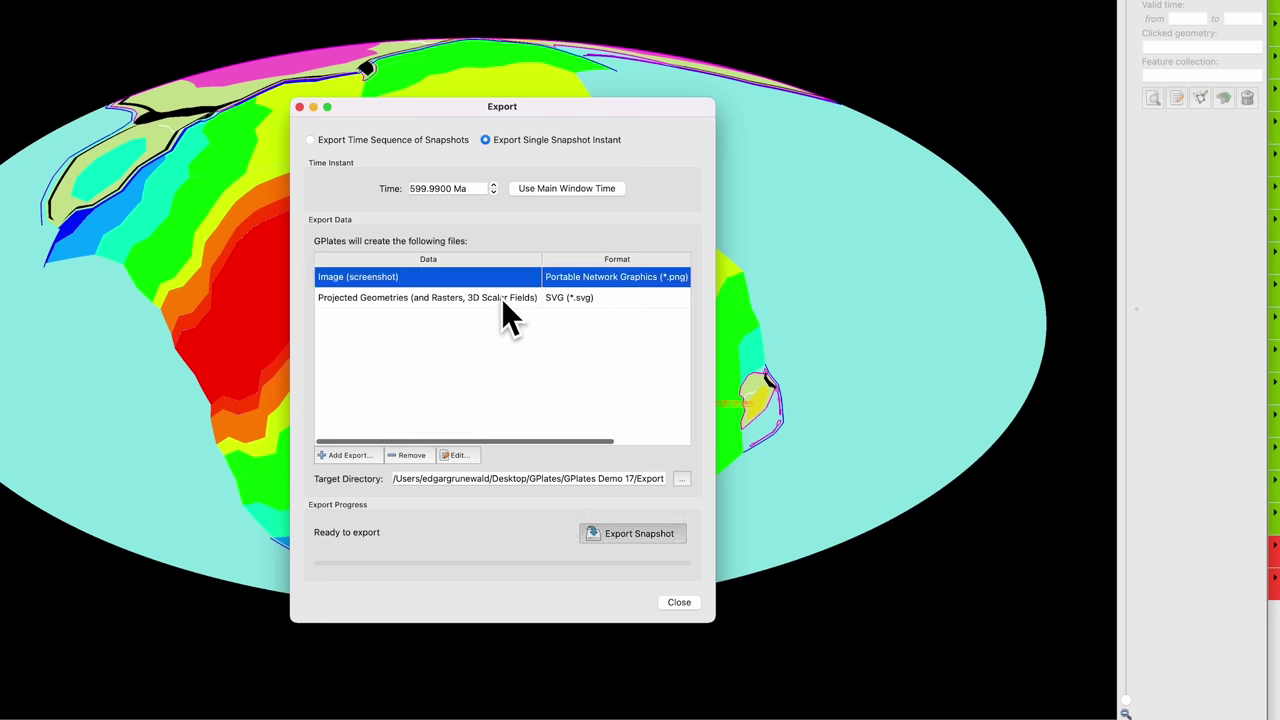
left_click(653, 535)
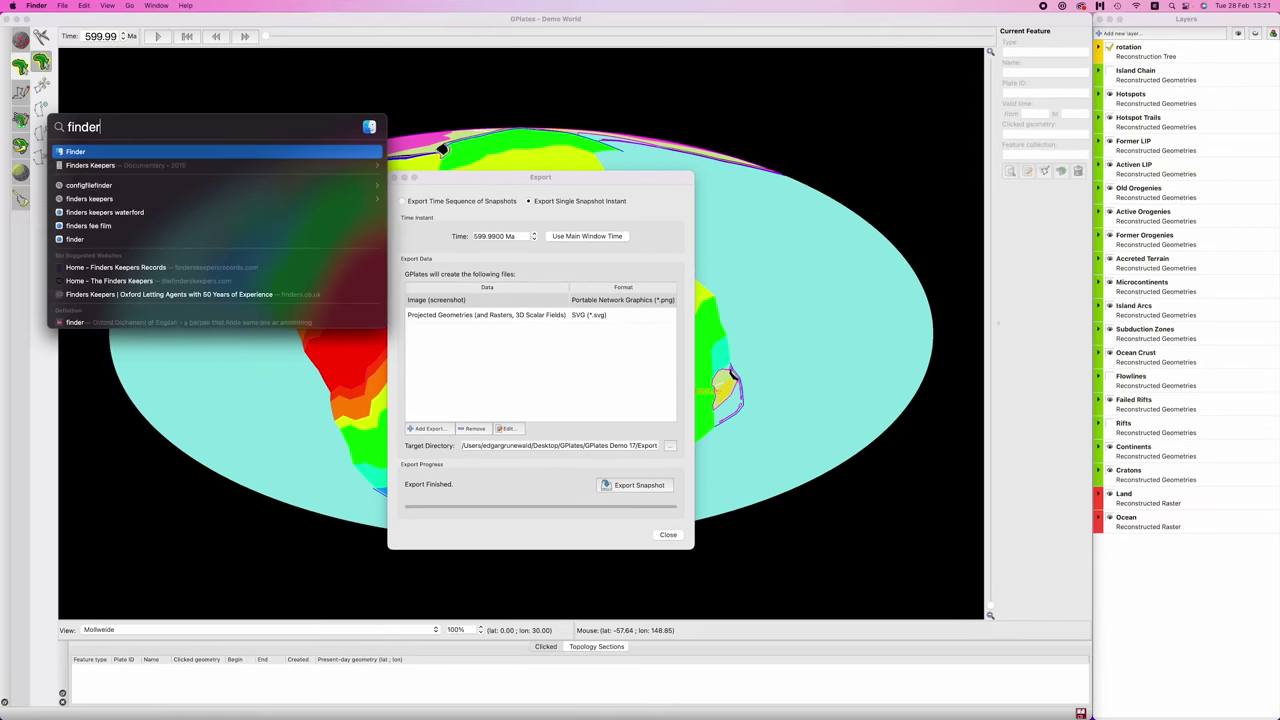
Browse to Desktop > GPlates > GPlates Demo 17 > Export in Finder and preview image_599.99Ma.png.
key("Return")
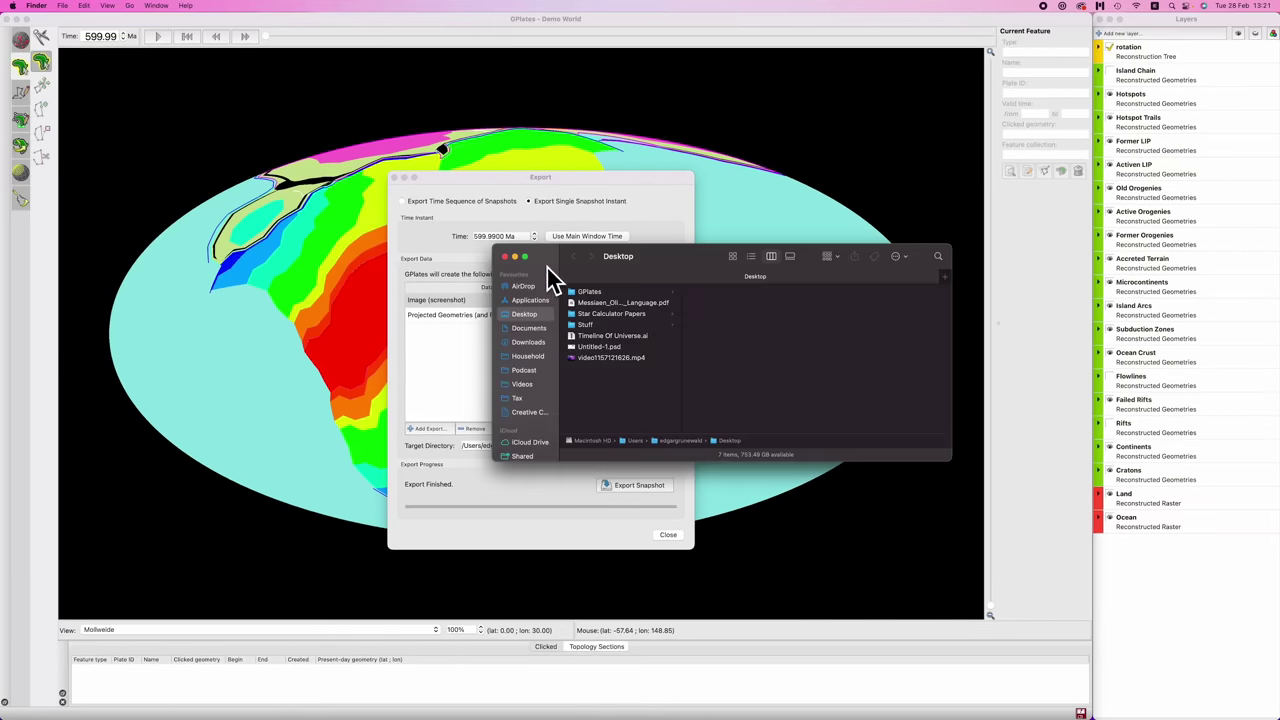
left_click(620, 293)
scroll(755, 340, "down", 5)
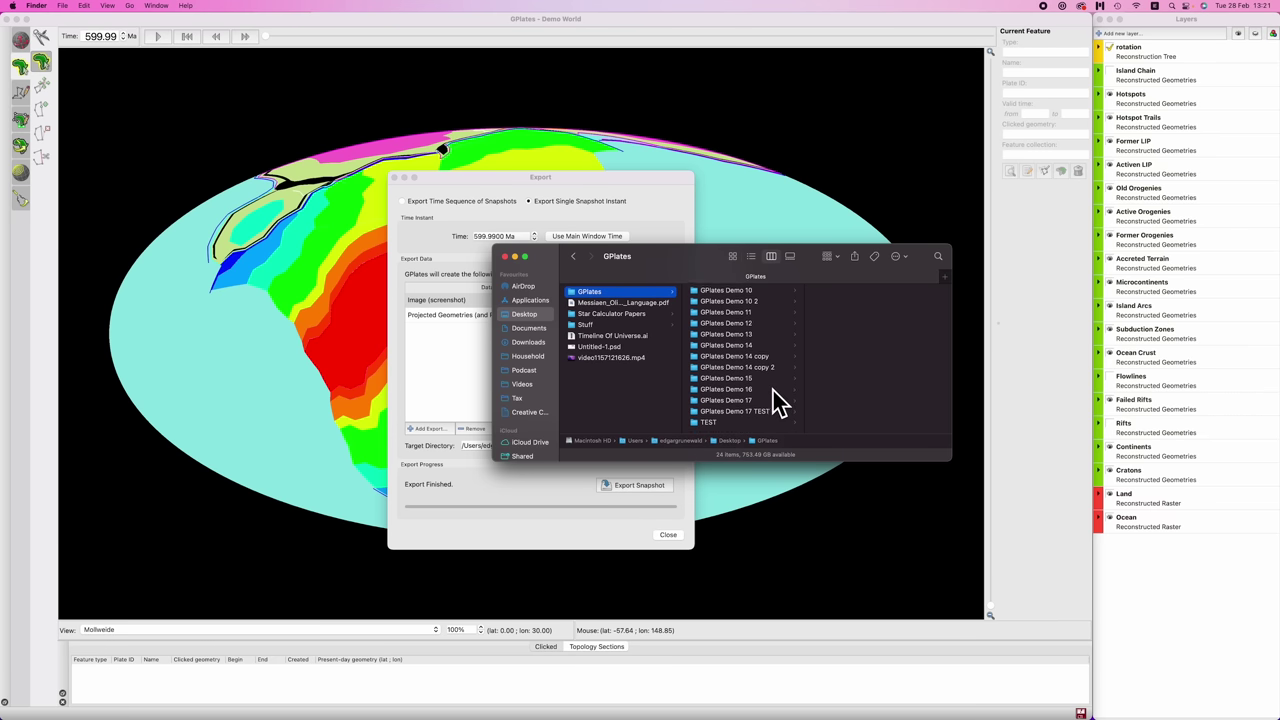
left_click(767, 401)
left_click(849, 358)
left_click(868, 292)
double_click(748, 294)
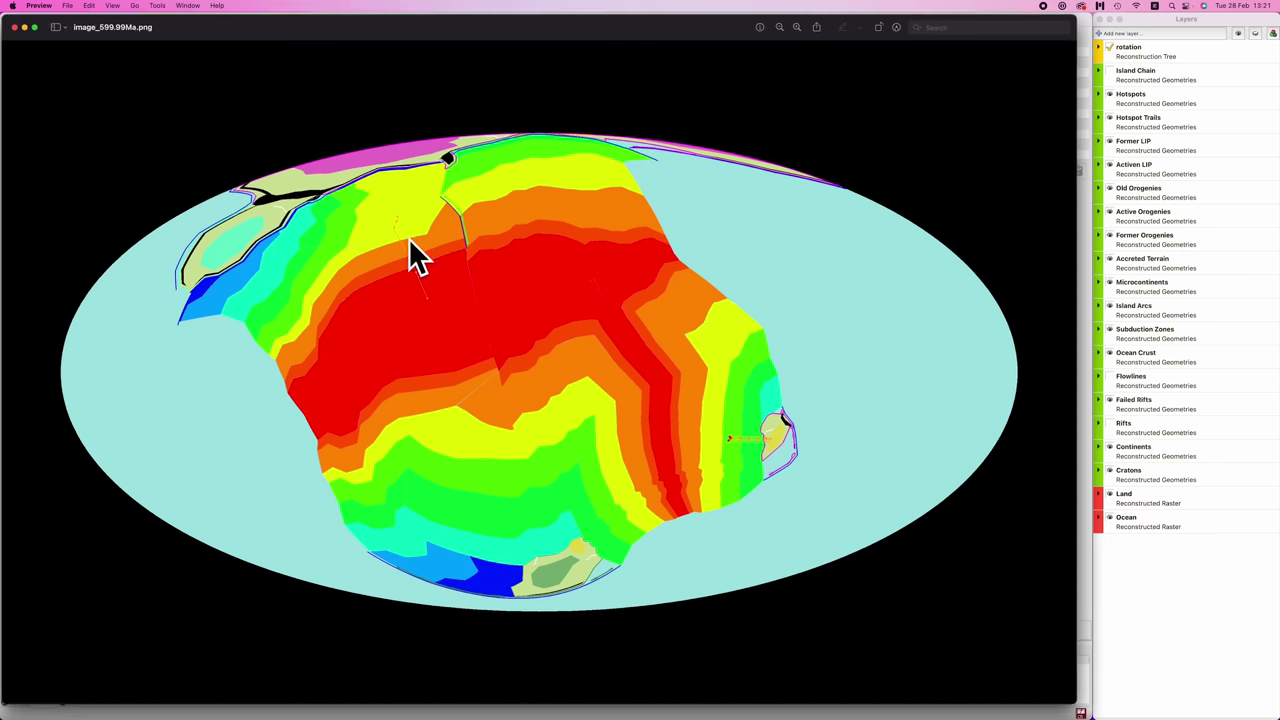
Close the PNG preview and open snapshot_599.99Ma.svg.
left_click(15, 27)
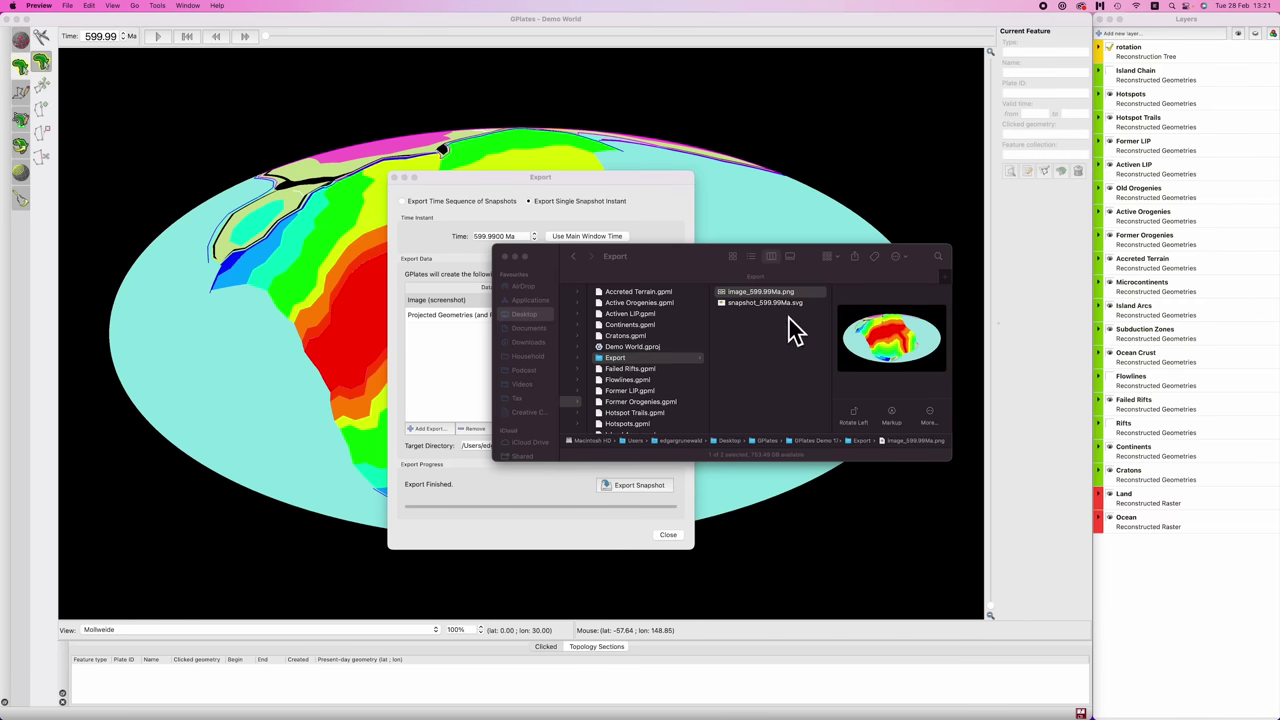
left_click(752, 312)
left_click(760, 303)
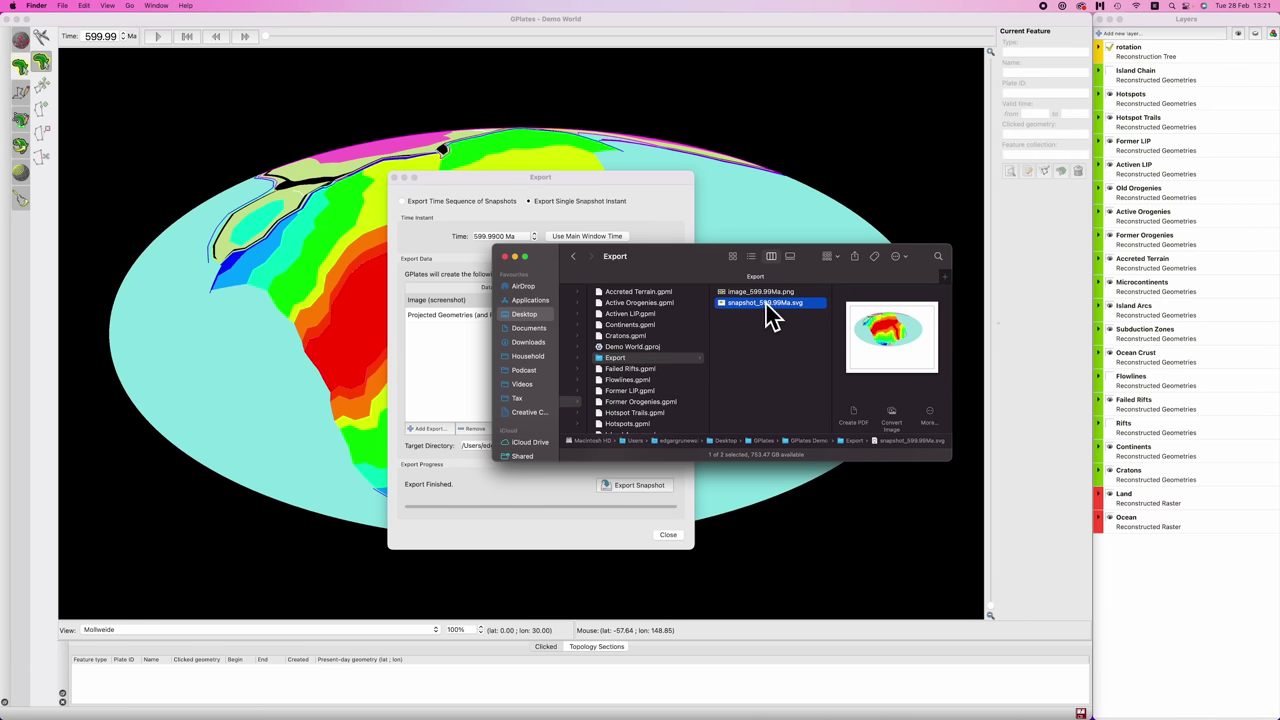
double_click(763, 305)
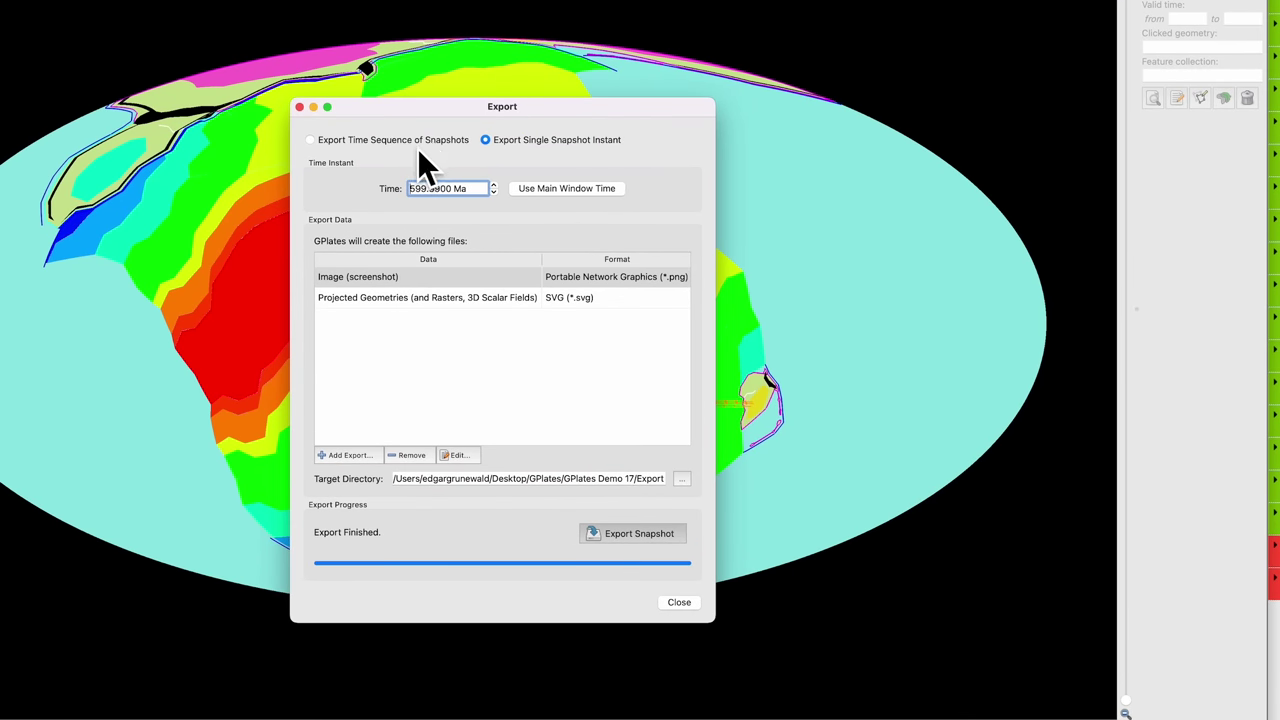
Switch to a time-sequence export running from 1000 to 600 Ma.
left_click(310, 140)
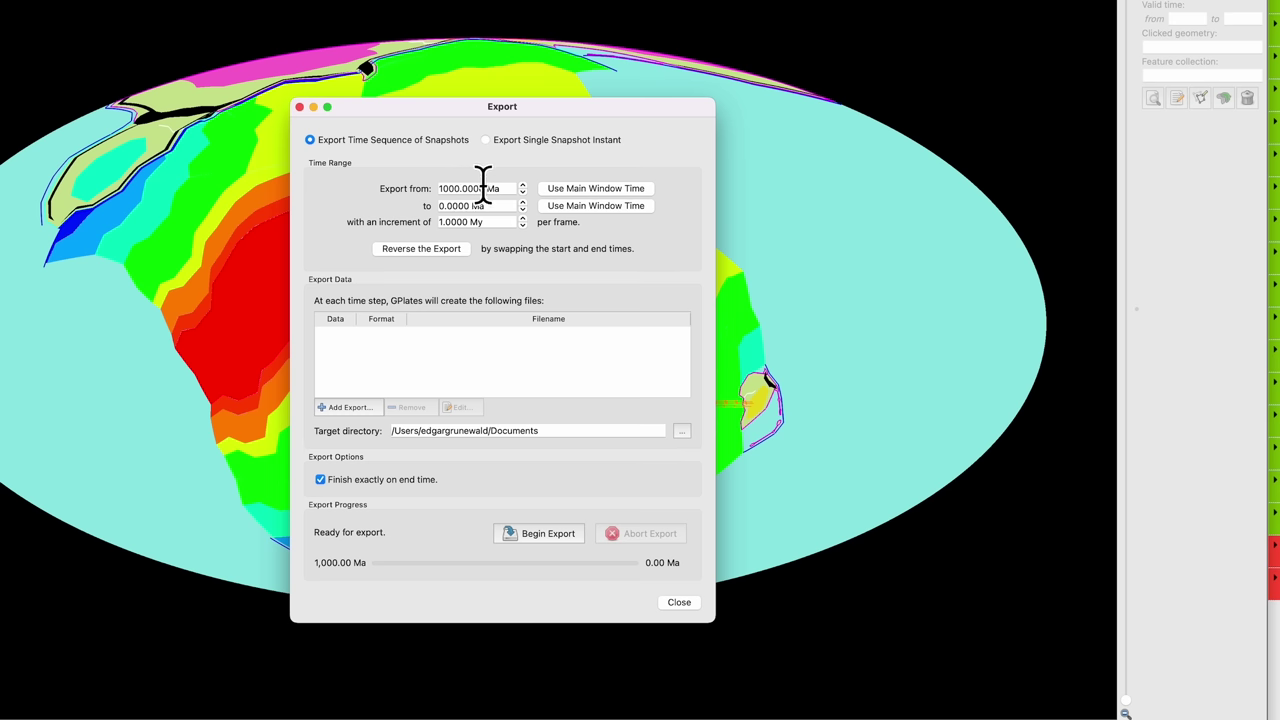
left_click_drag(470, 206, 391, 211)
type("600")
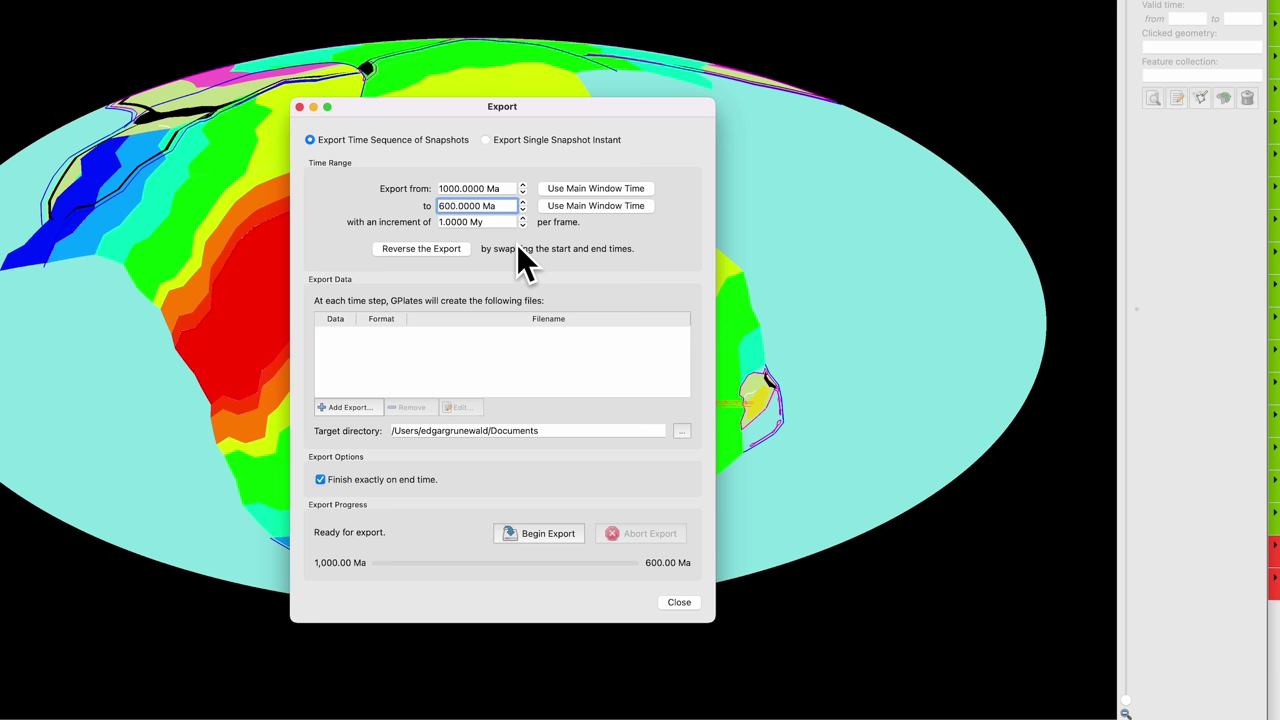
Add an Image (screenshot) PNG export named image_%n, targeting the Video Stills folder.
left_click(352, 408)
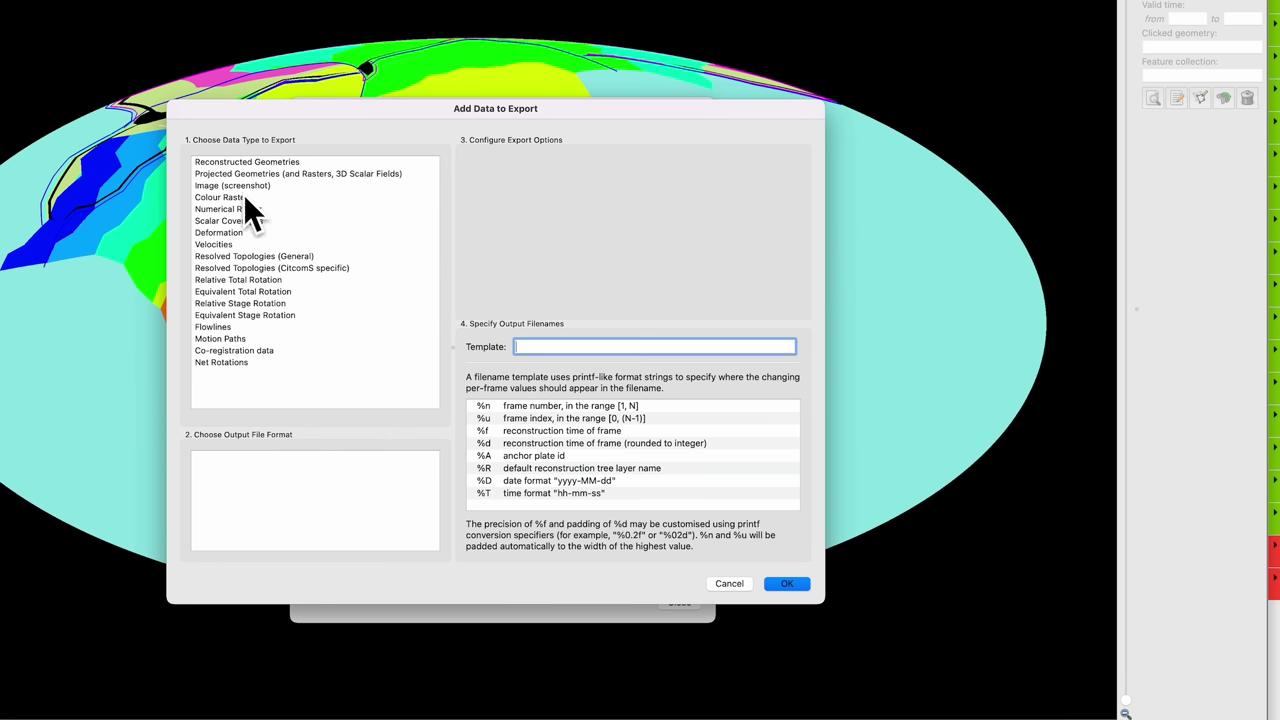
left_click(241, 187)
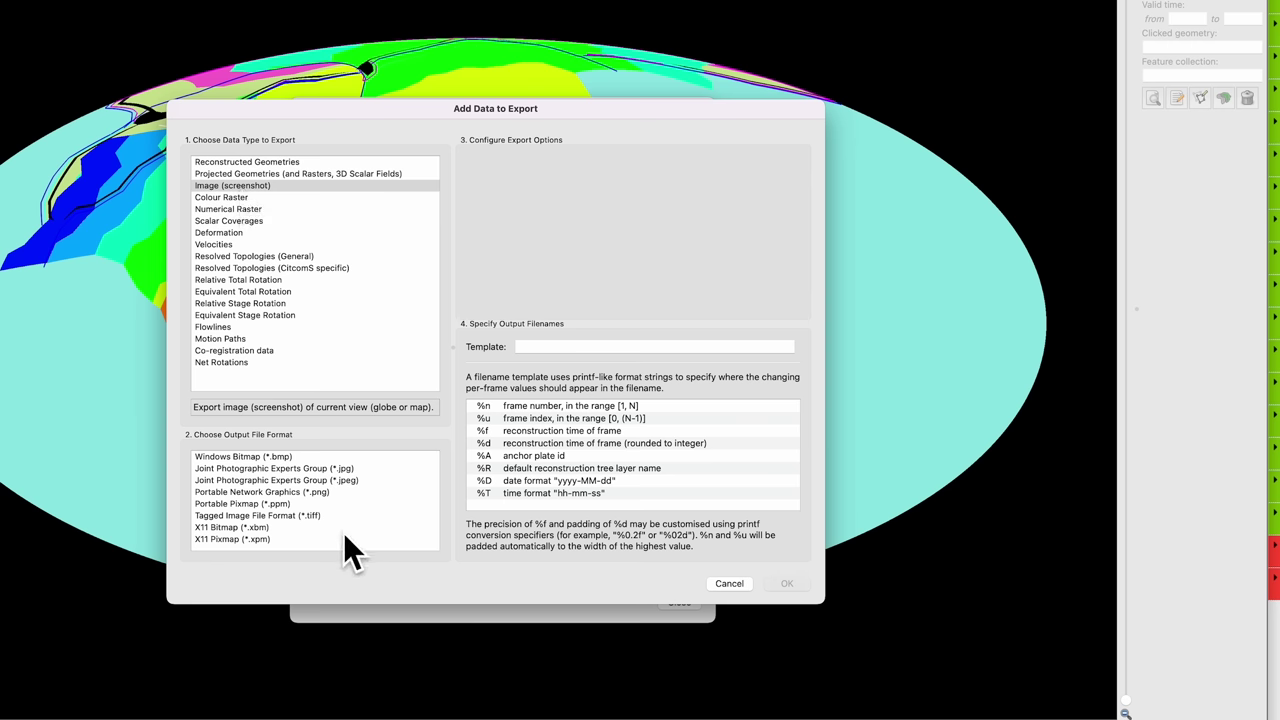
left_click(306, 492)
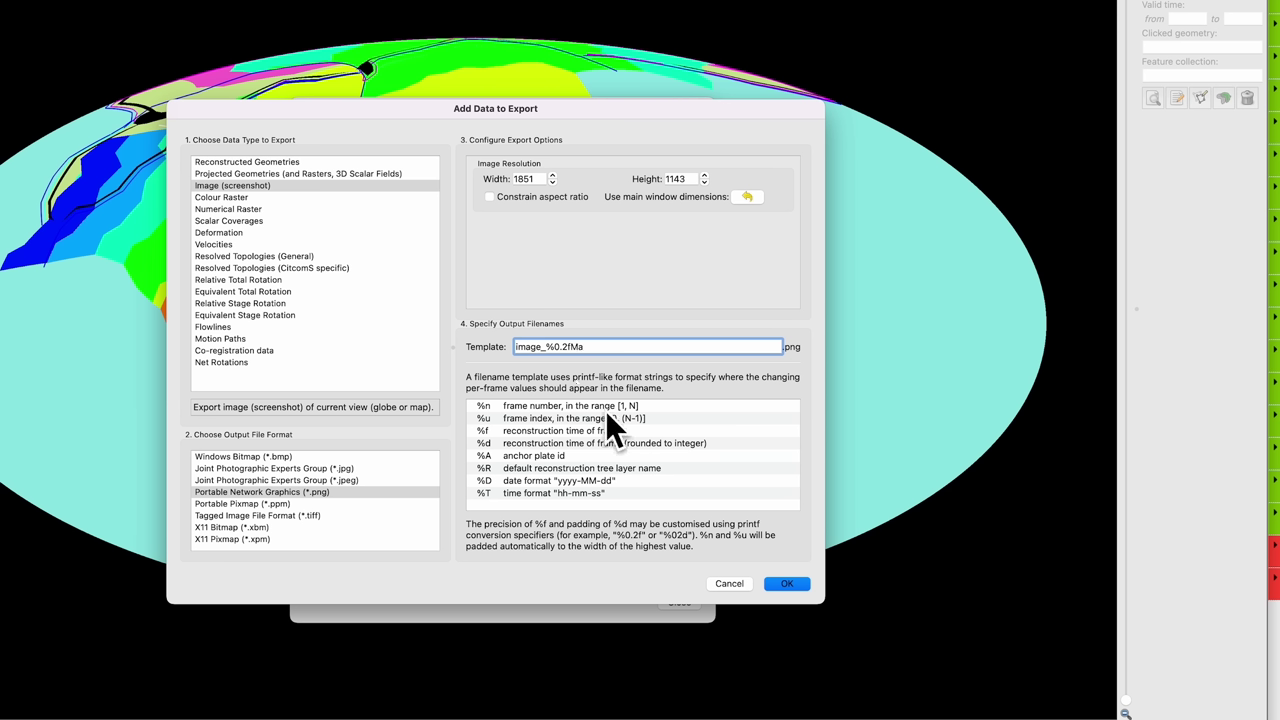
left_click_drag(556, 346, 645, 347)
key("BackSpace")
type("n")
key("BackSpace")
type("n")
left_click(788, 583)
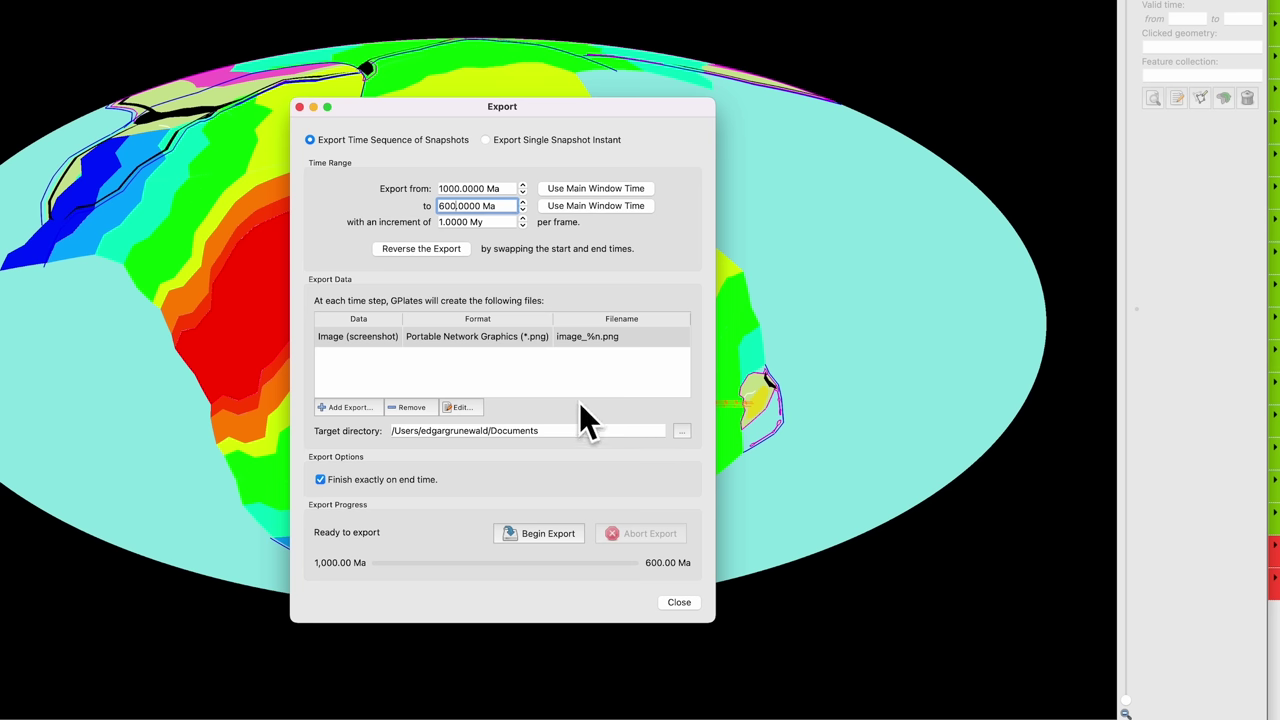
left_click(681, 430)
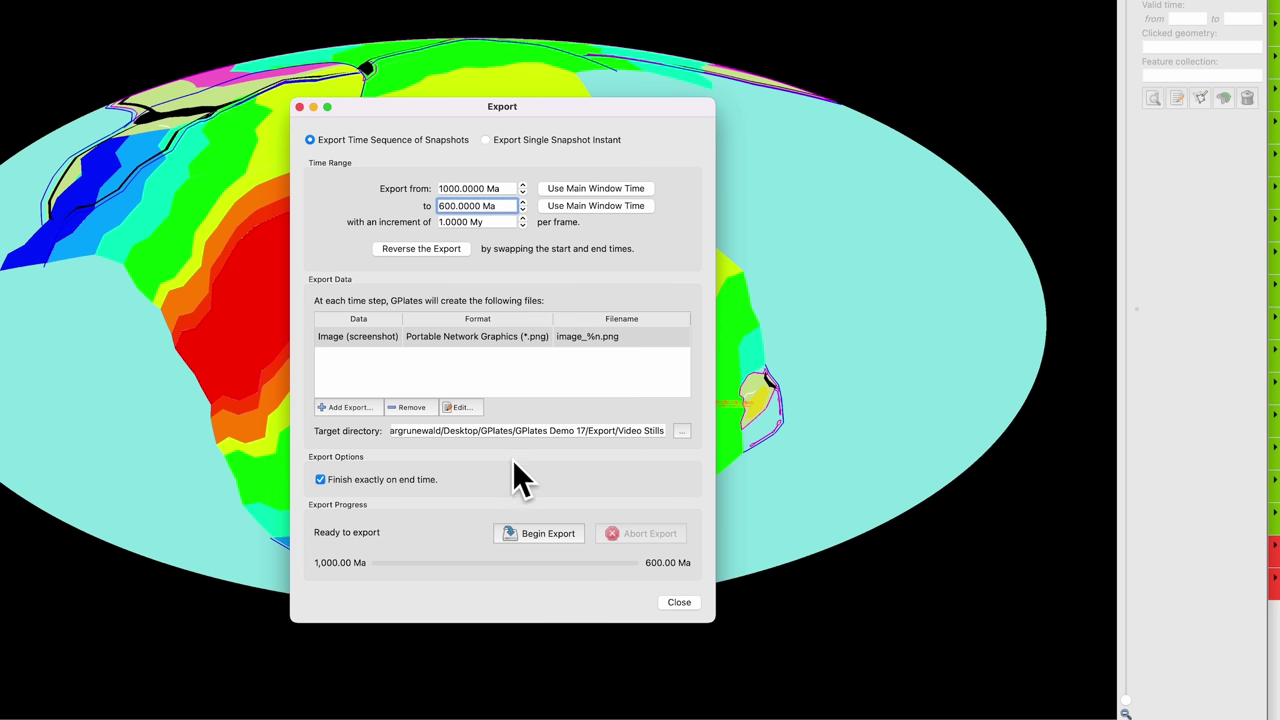
Run the 1000–600 Ma frame-sequence export and close the Export window.
left_click(532, 536)
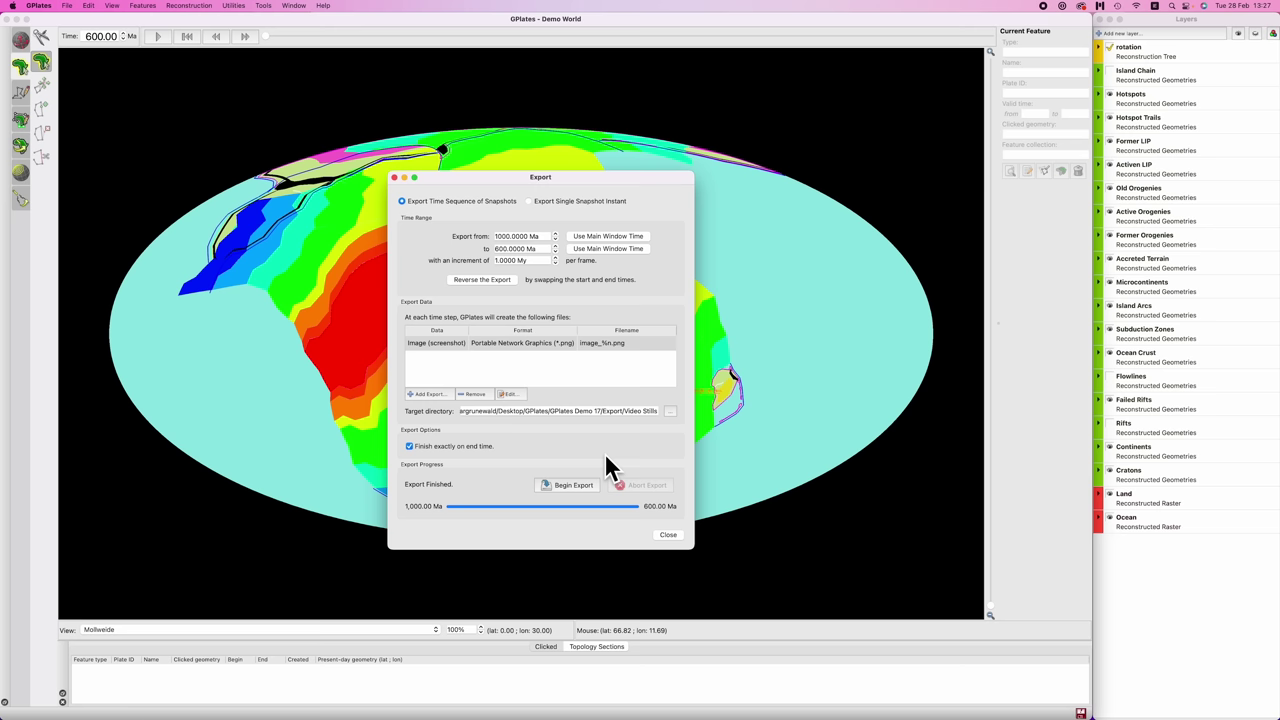
left_click(668, 535)
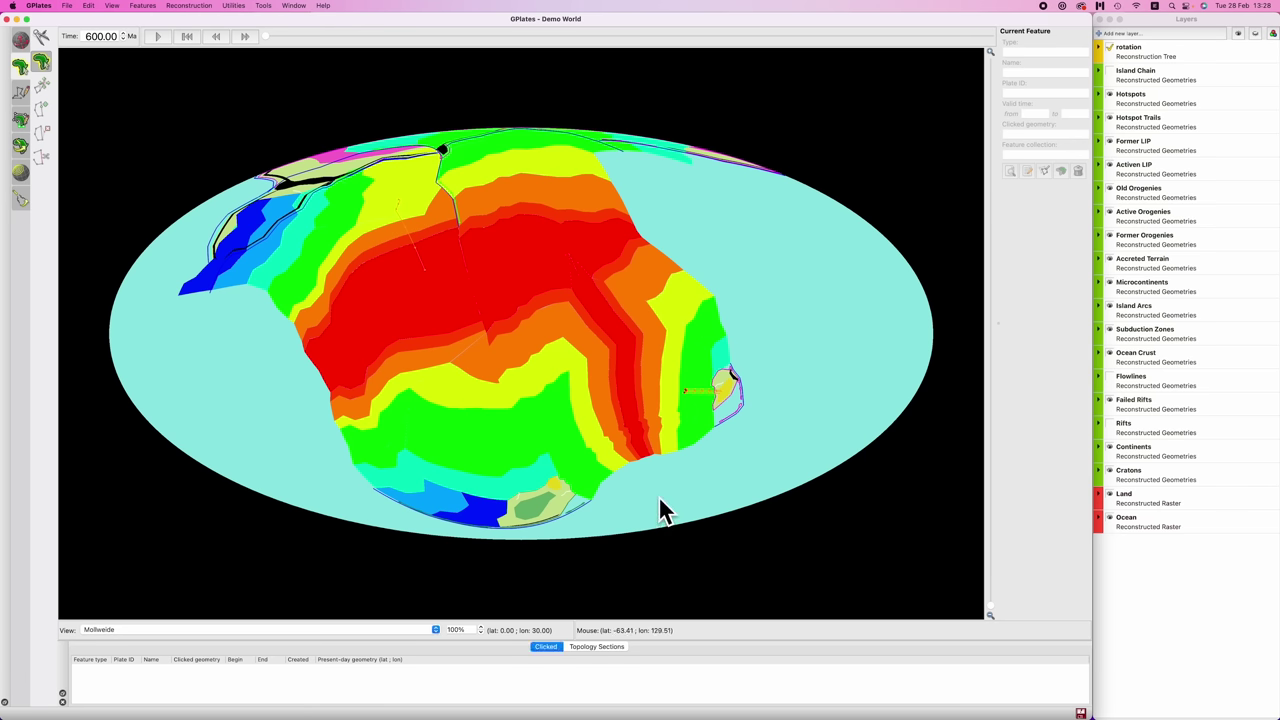
key("super+m")
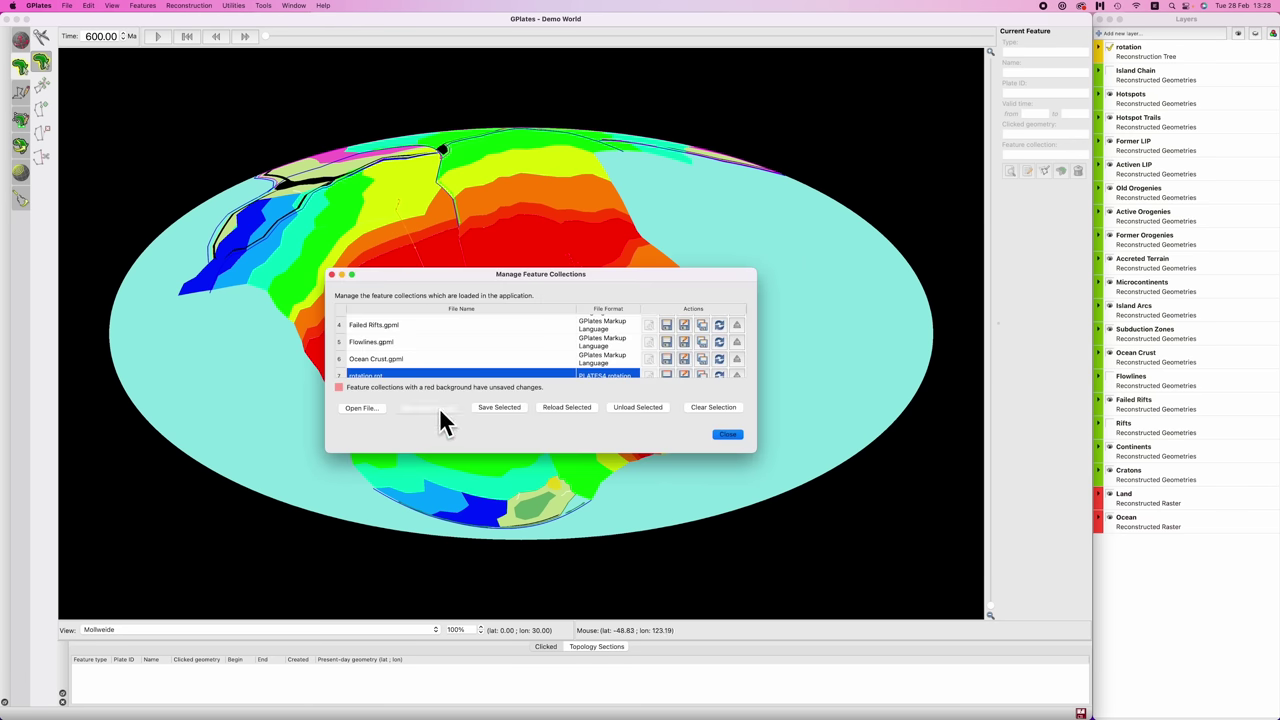
Close the feature collections list and search Spotlight for 'premiere pro'.
left_click(66, 5)
left_click(157, 113)
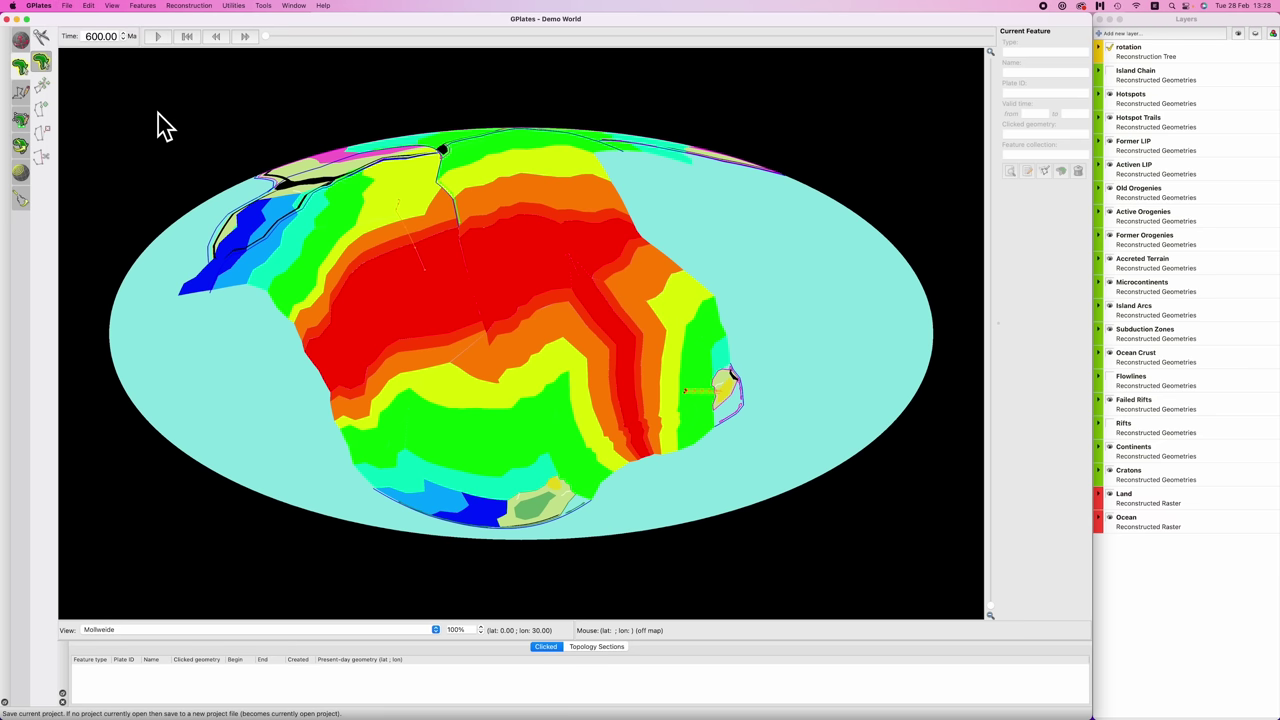
key("super+space")
type("premiere pro")
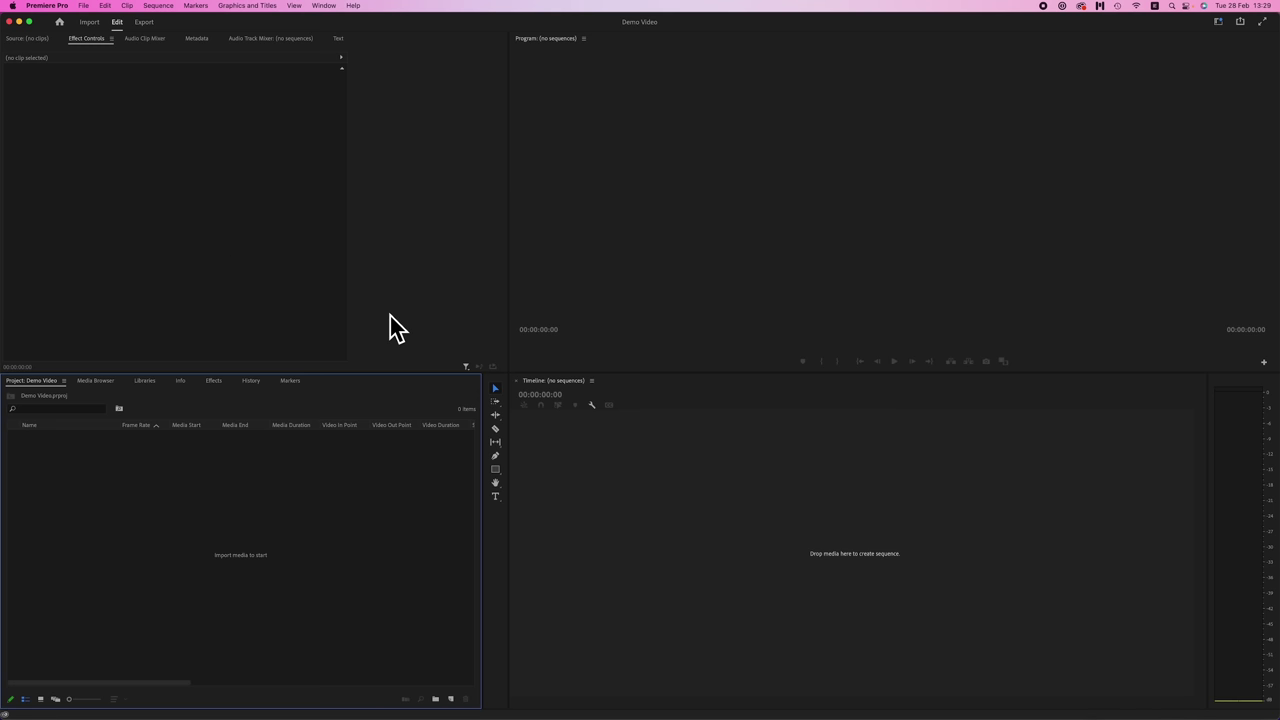
Import the Video Stills folder from Finder and build a sequence from its bin.
key("super+space")
type("finder")
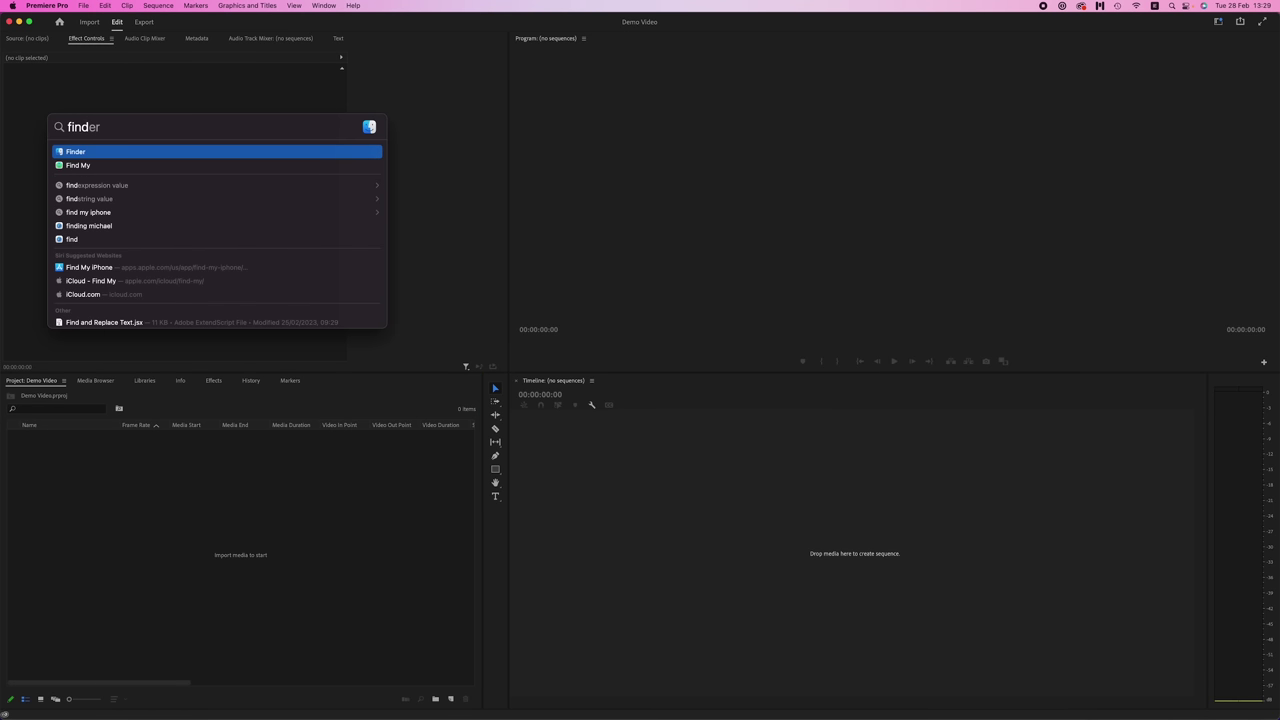
key("Return")
left_click(766, 326)
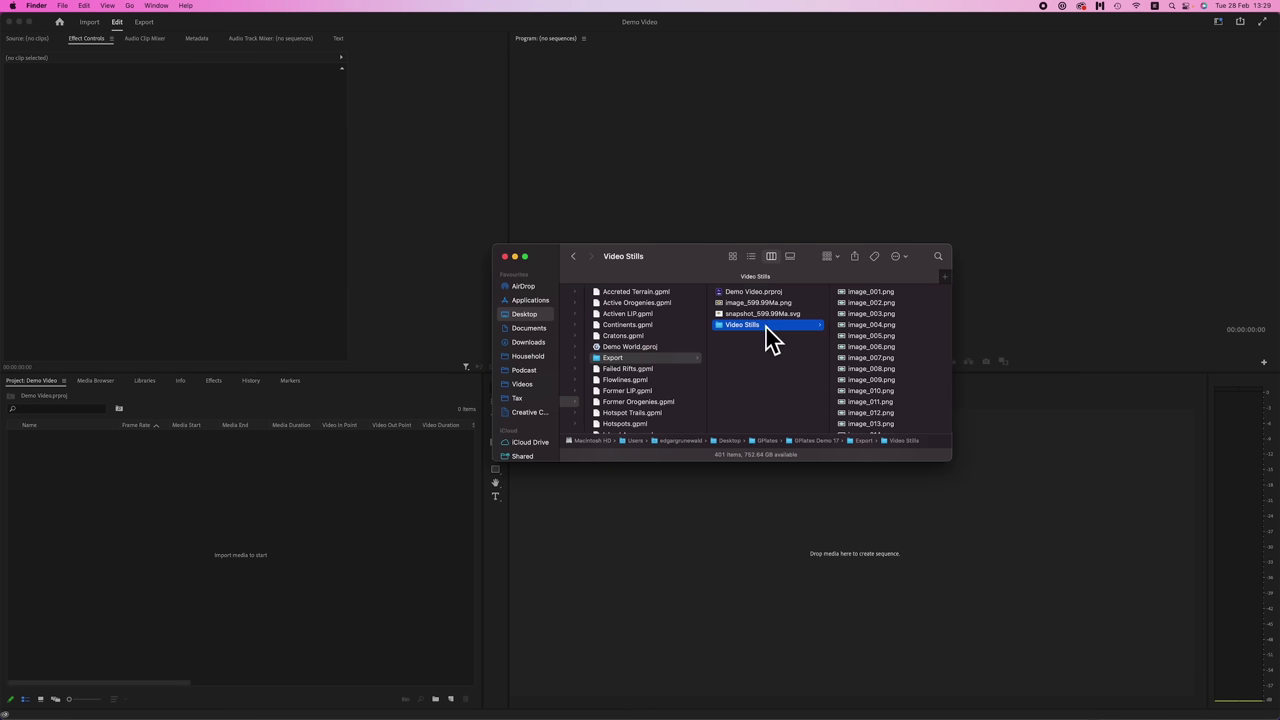
left_click_drag(766, 326, 215, 496)
left_click_drag(63, 449, 660, 520)
Play the Video Stills sequence and inspect the individual stills on the timeline.
key("space")
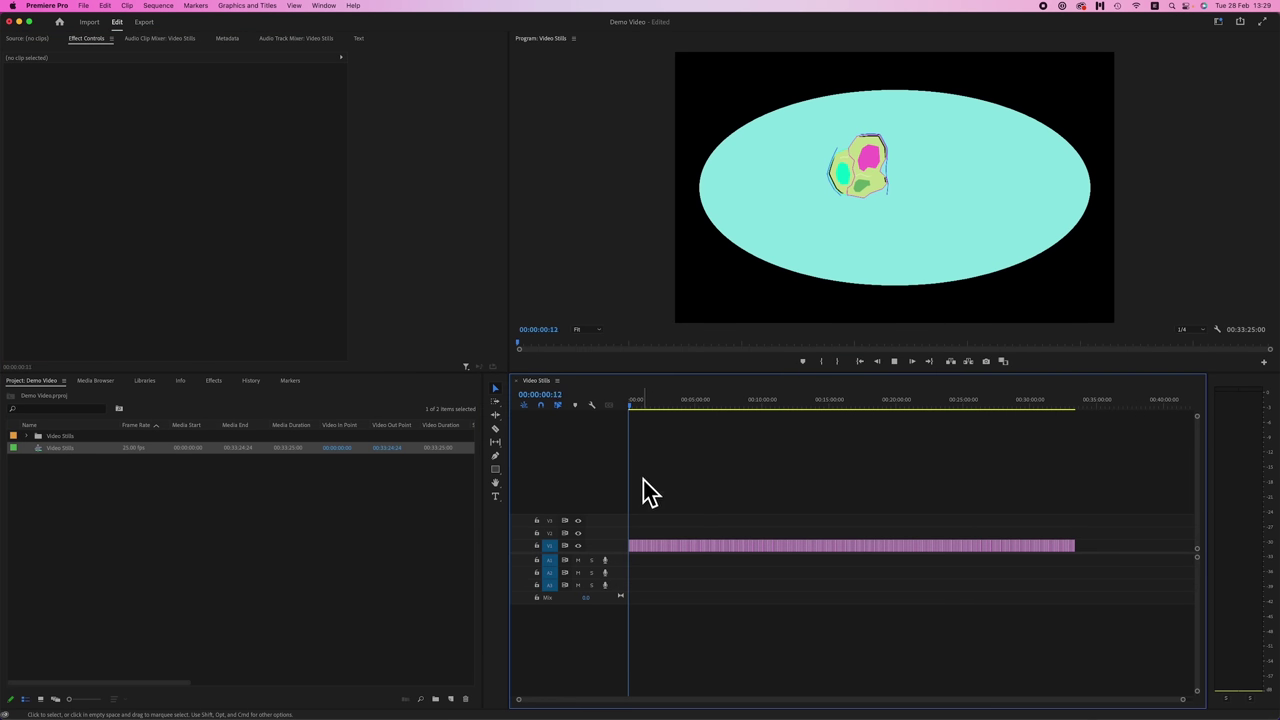
key("space")
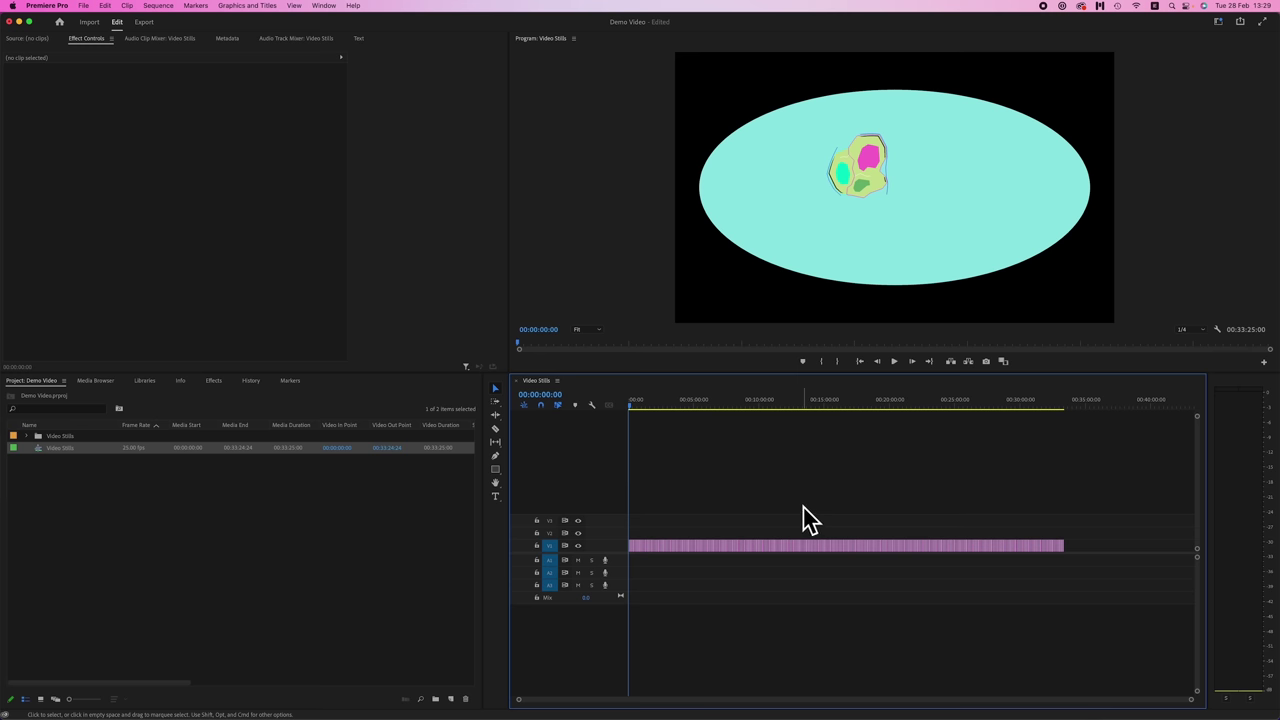
key("equal")
key("equal")
key("equal")
key("minus")
left_click_drag(629, 407, 698, 407)
key("Home")
key("backslash")
Ripple-trim all stills on V1 to a 00:01:52:07 total and play the animation.
key("b")
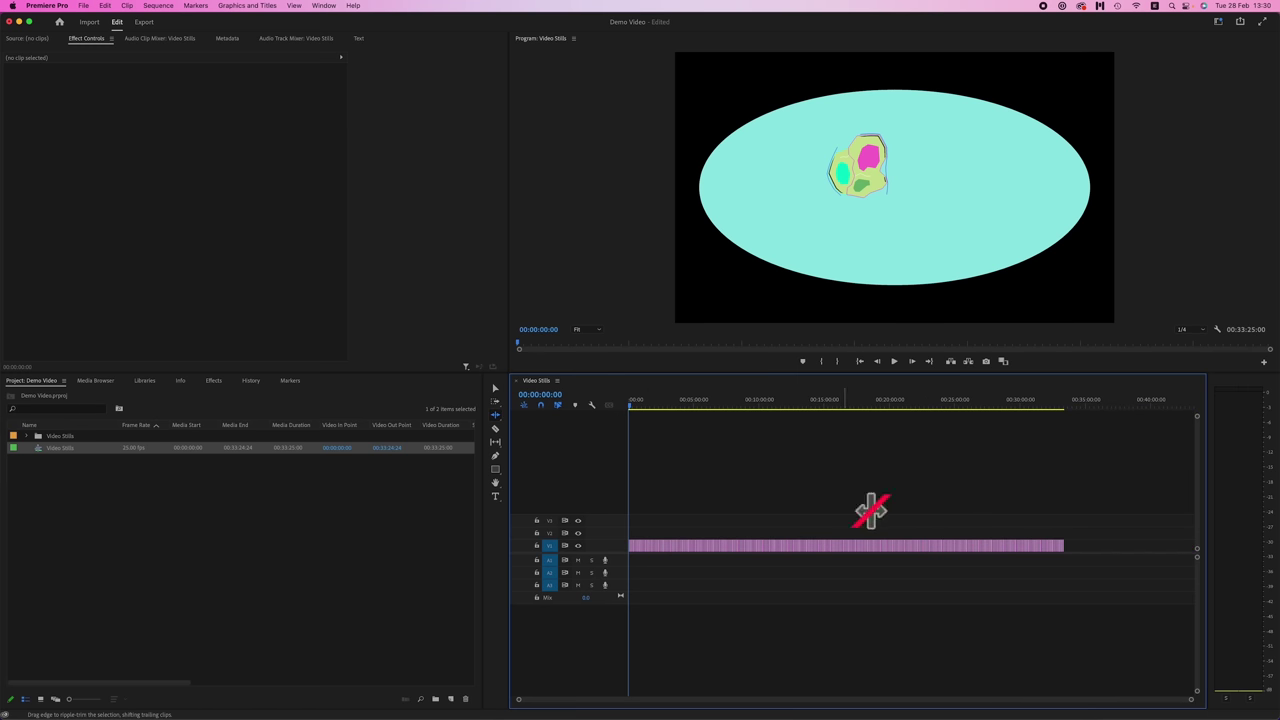
left_click_drag(1092, 523, 624, 543)
key("=")
key("=")
key("=")
left_click(636, 406)
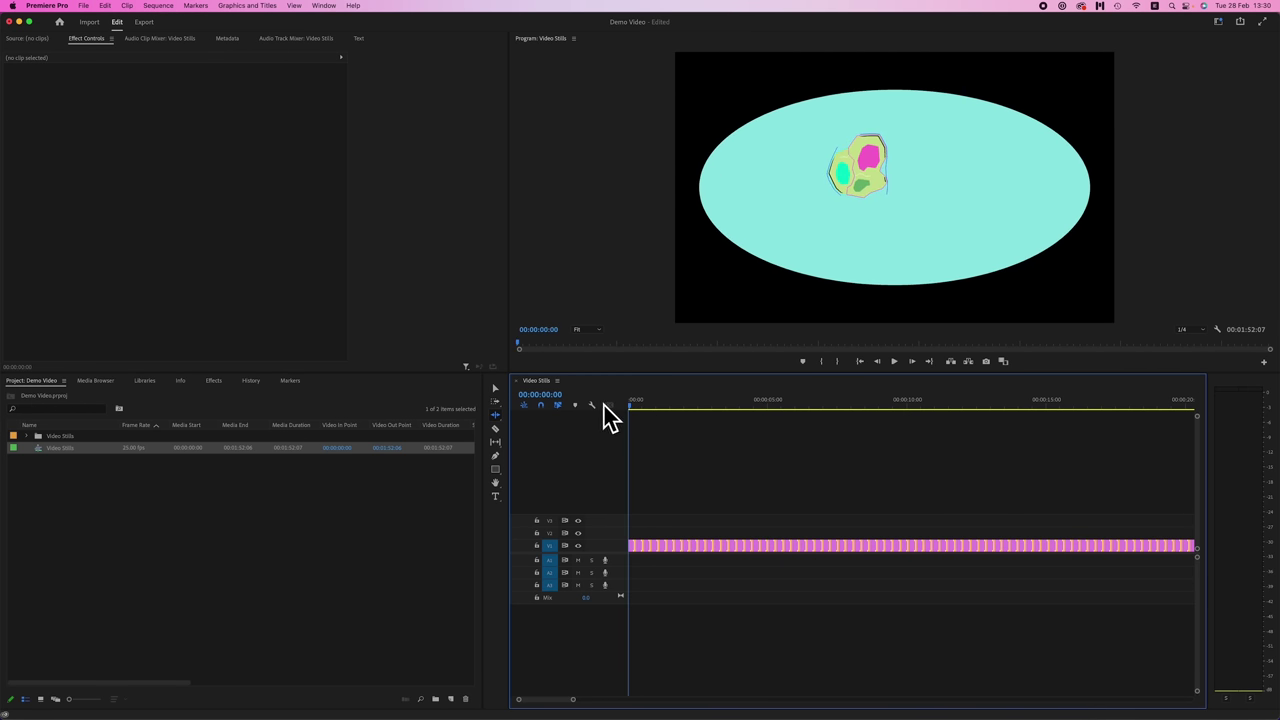
key("space")
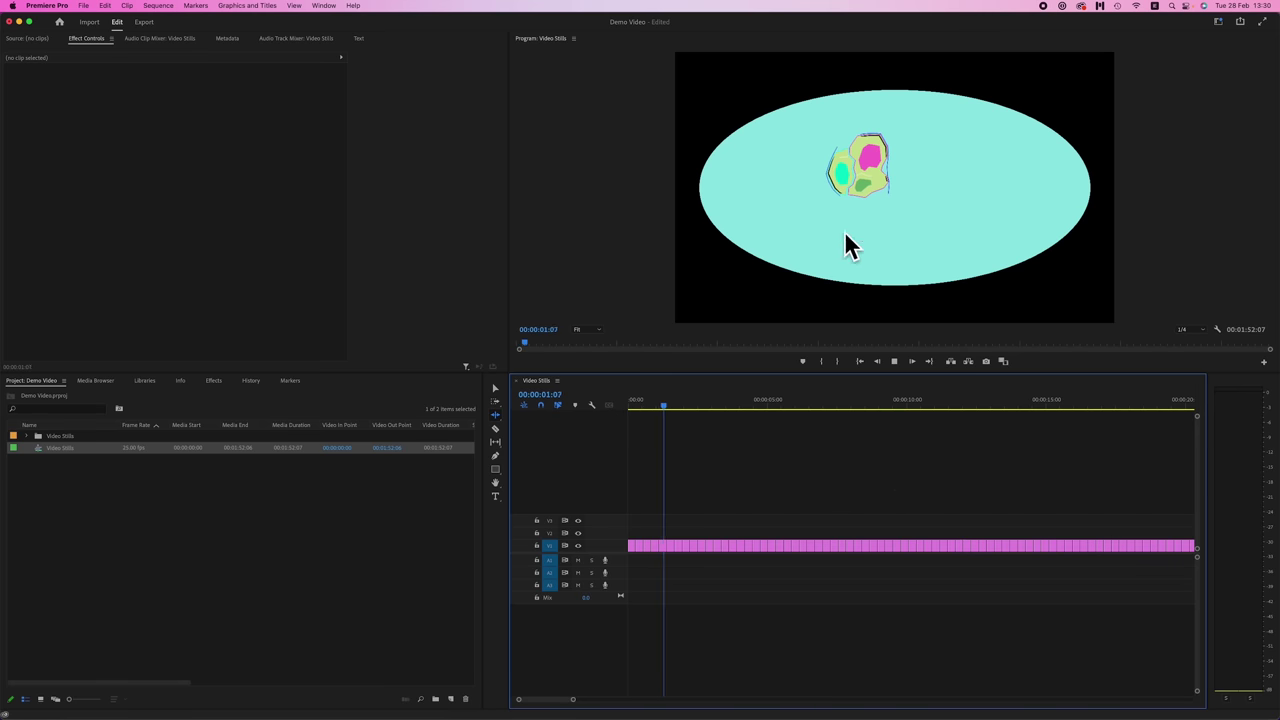